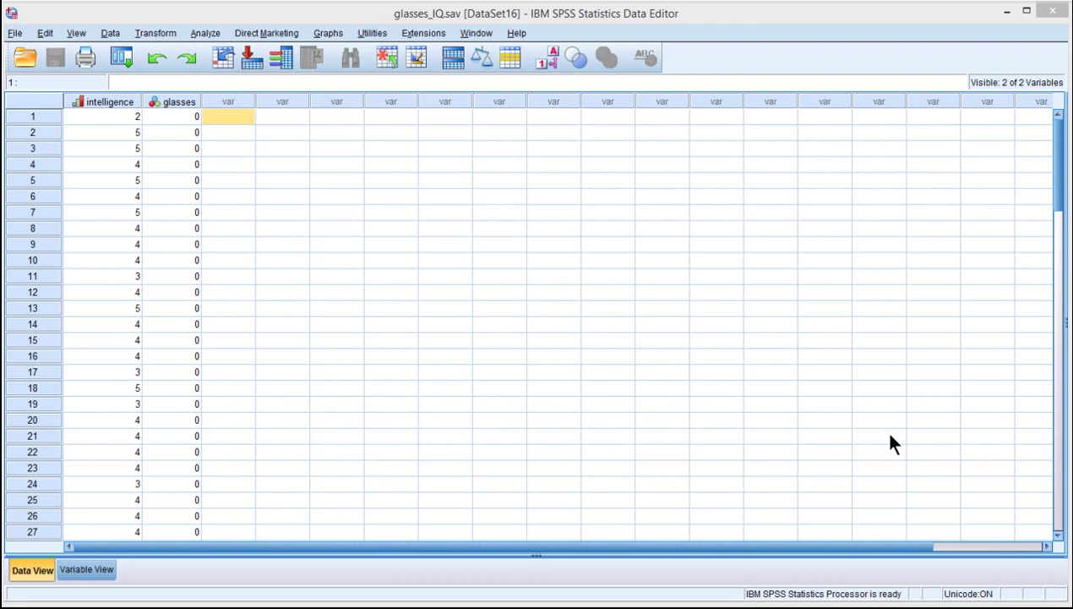
Step: Bring the Hayes_t-test_rand_glasses.sps syntax window in front of the glasses_IQ data
{"action": "left_click", "coordinate": [279, 118]}
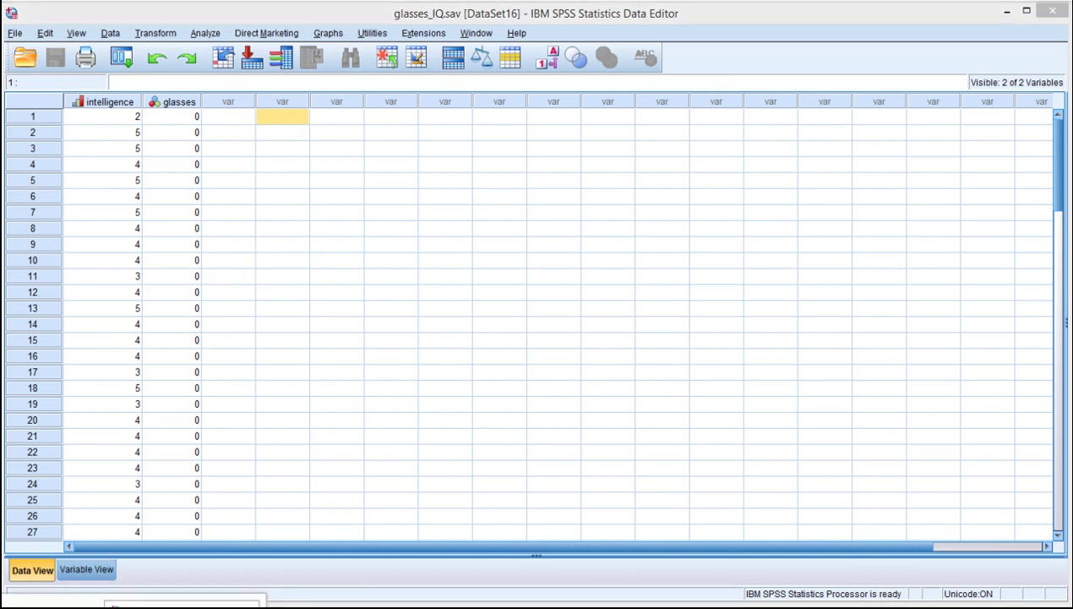
Step: Maximize the Hayes syntax window, then go to the first intelligence value in glasses_IQ
{"action": "left_click", "coordinate": [185, 602]}
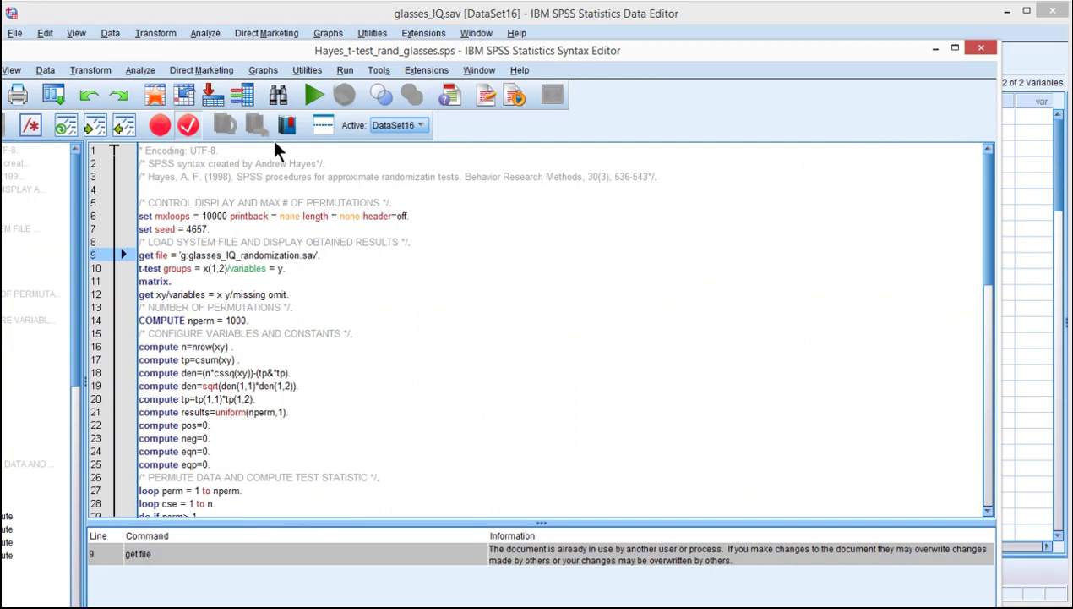
{"action": "left_click_drag", "start_coordinate": [274, 44], "coordinate": [307, 15]}
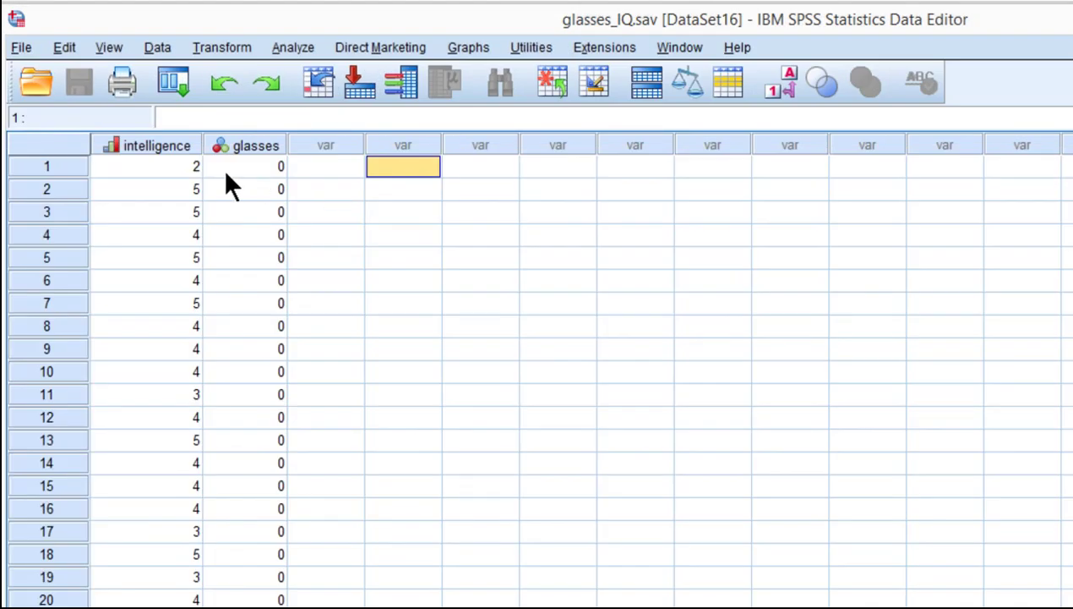
{"action": "key", "text": "Left"}
{"action": "key", "text": "Left"}
{"action": "left_click", "coordinate": [115, 165]}
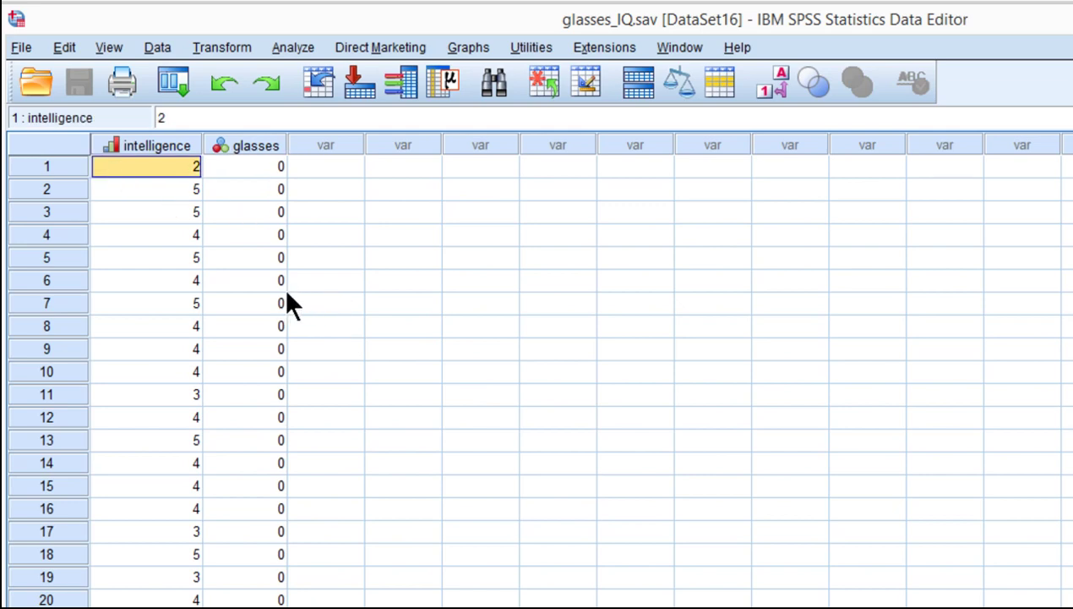
Step: Select the intelligence and glasses columns and scroll through the cases
{"action": "left_click", "coordinate": [178, 147]}
{"action": "left_click", "coordinate": [175, 174]}
{"action": "left_click", "coordinate": [168, 142]}
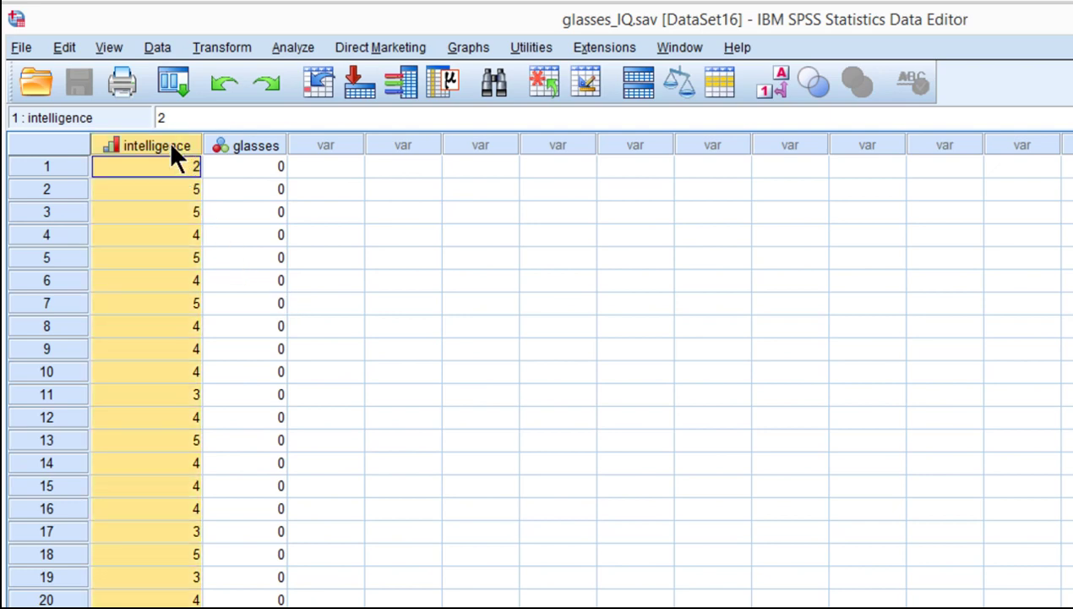
{"action": "left_click", "coordinate": [241, 144]}
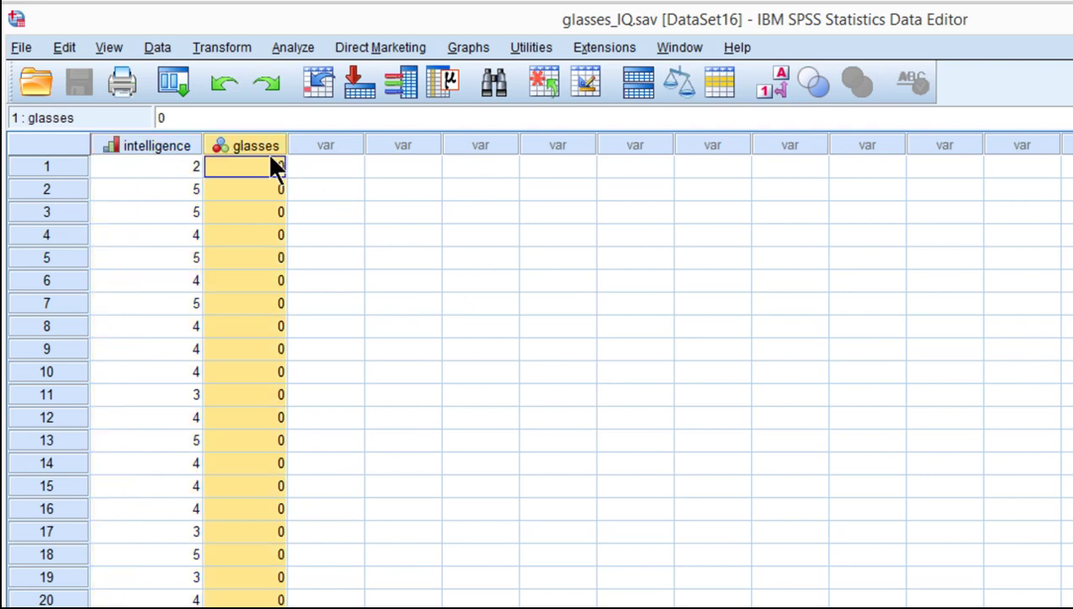
{"action": "scroll", "coordinate": [275, 342], "scroll_direction": "down", "scroll_amount": 16}
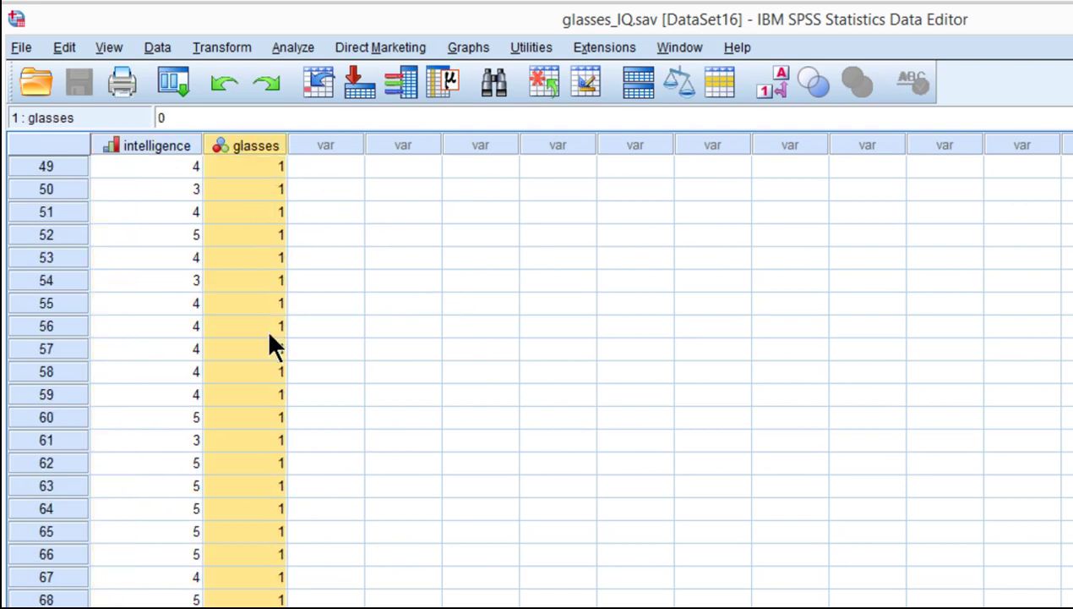
{"action": "scroll", "coordinate": [270, 335], "scroll_direction": "down", "scroll_amount": 6}
{"action": "scroll", "coordinate": [269, 336], "scroll_direction": "up", "scroll_amount": 20}
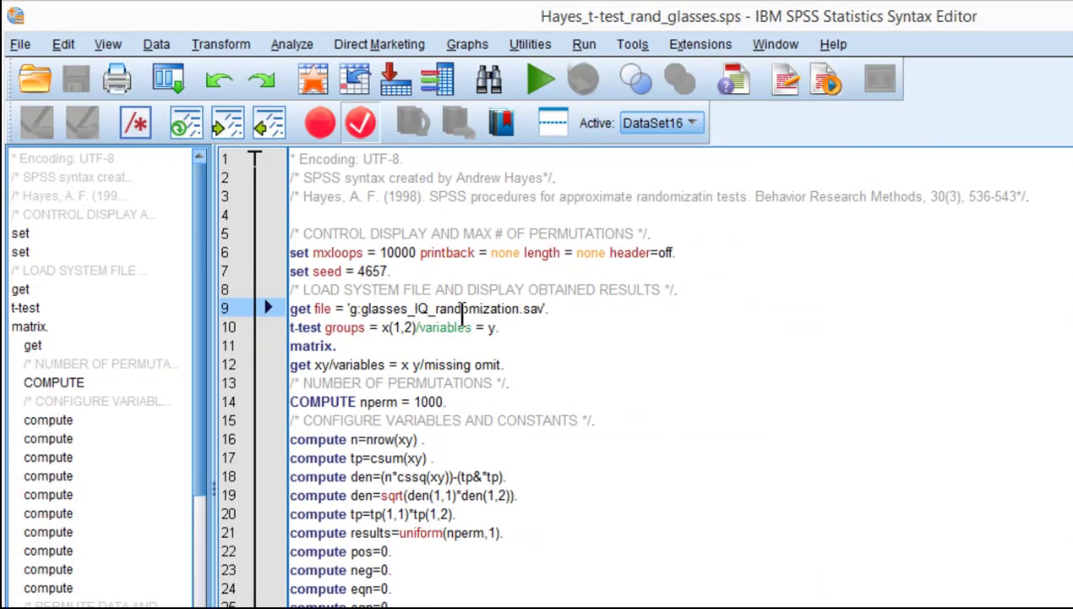
{"action": "double_click", "coordinate": [384, 327]}
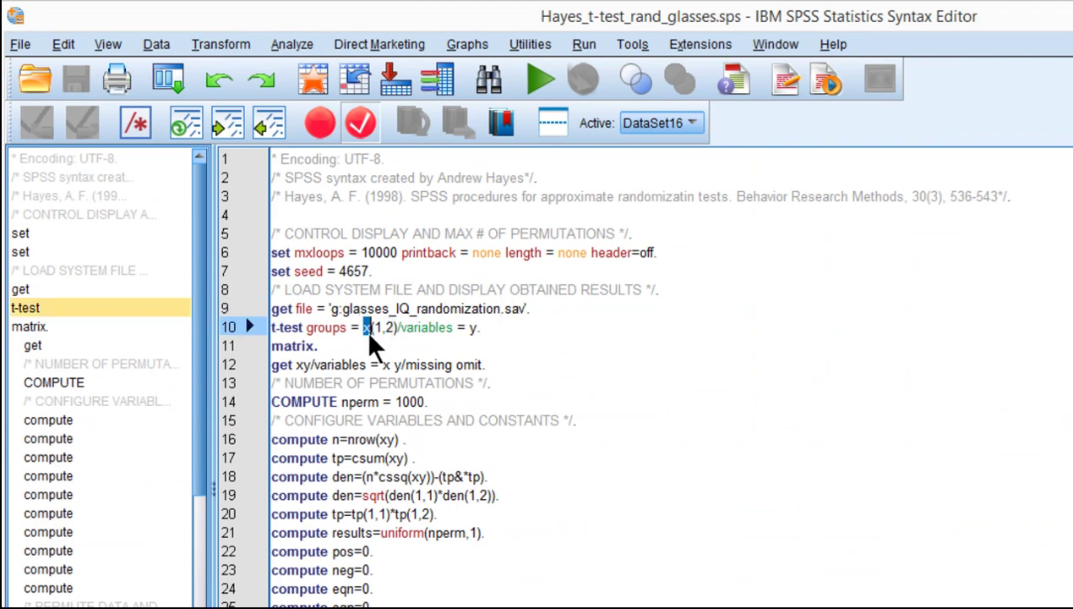
{"action": "left_click", "coordinate": [365, 328]}
{"action": "key", "text": "Right"}
{"action": "key", "text": "Right"}
{"action": "key", "text": "shift+Right"}
{"action": "key", "text": "Right"}
{"action": "key", "text": "shift+Right"}
{"action": "key", "text": "Left"}
{"action": "key", "text": "Left"}
{"action": "key", "text": "Right"}
{"action": "key", "text": "Right"}
{"action": "key", "text": "Right"}
{"action": "key", "text": "Right"}
{"action": "key", "text": "Right"}
{"action": "key", "text": "Right"}
{"action": "key", "text": "Right"}
{"action": "key", "text": "Right"}
{"action": "key", "text": "Right"}
{"action": "key", "text": "Right"}
{"action": "key", "text": "Right"}
{"action": "key", "text": "Right"}
{"action": "key", "text": "Right"}
{"action": "key", "text": "Right"}
{"action": "key", "text": "Right"}
{"action": "key", "text": "Right"}
{"action": "key", "text": "Right"}
{"action": "key", "text": "Left"}
{"action": "key", "text": "Left"}
{"action": "key", "text": "Left"}
{"action": "key", "text": "Left"}
{"action": "key", "text": "Left"}
{"action": "key", "text": "Left"}
{"action": "left_click_drag", "start_coordinate": [333, 328], "coordinate": [457, 328]}
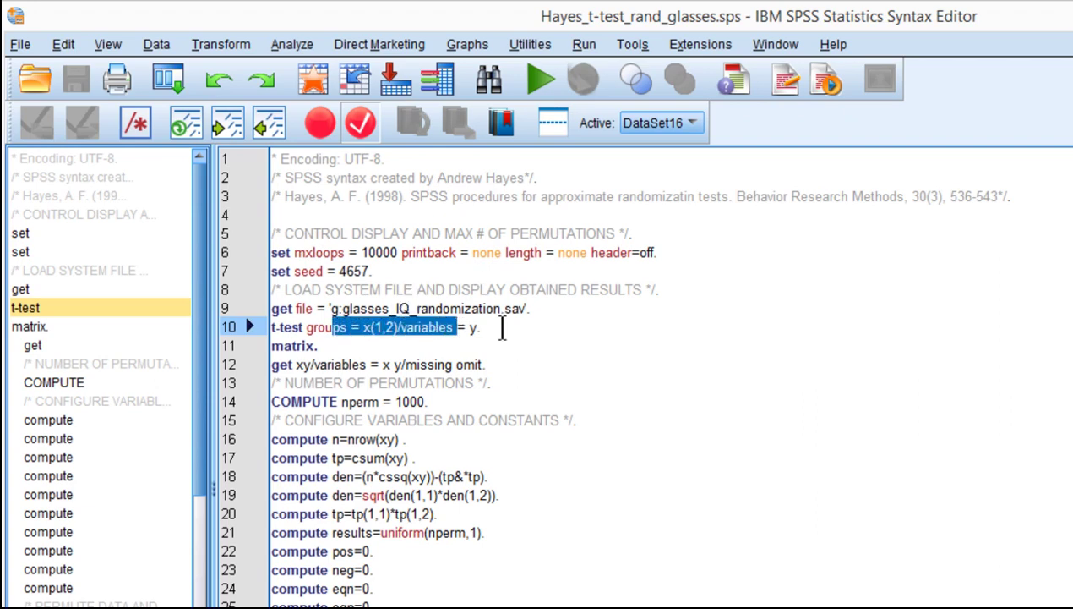
{"action": "left_click", "coordinate": [502, 328]}
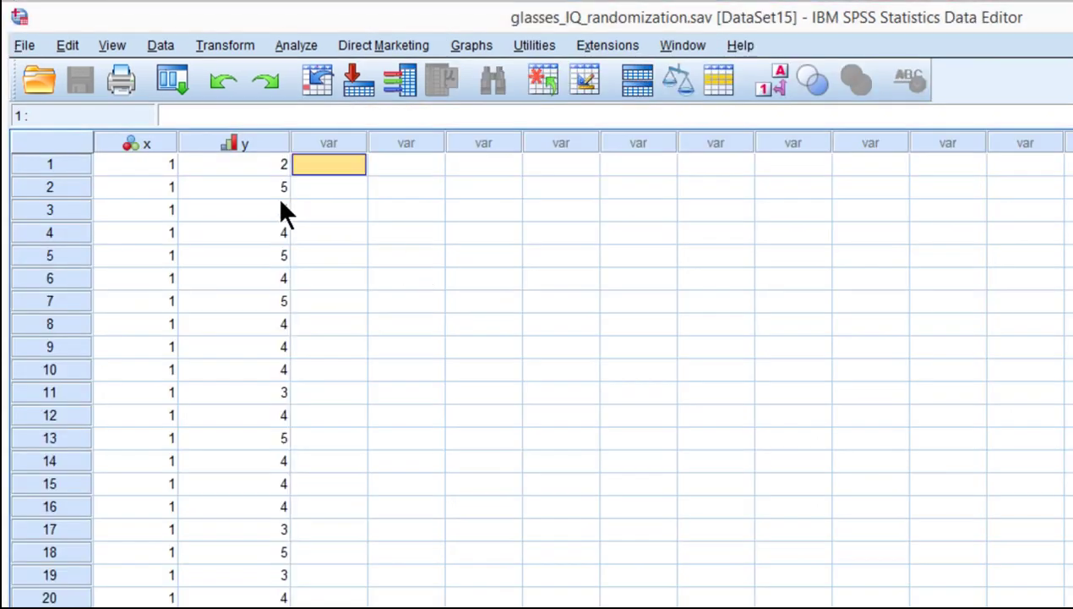
Step: Select the x column in the glasses_IQ_randomization data and scroll through its rows
{"action": "left_click", "coordinate": [144, 145]}
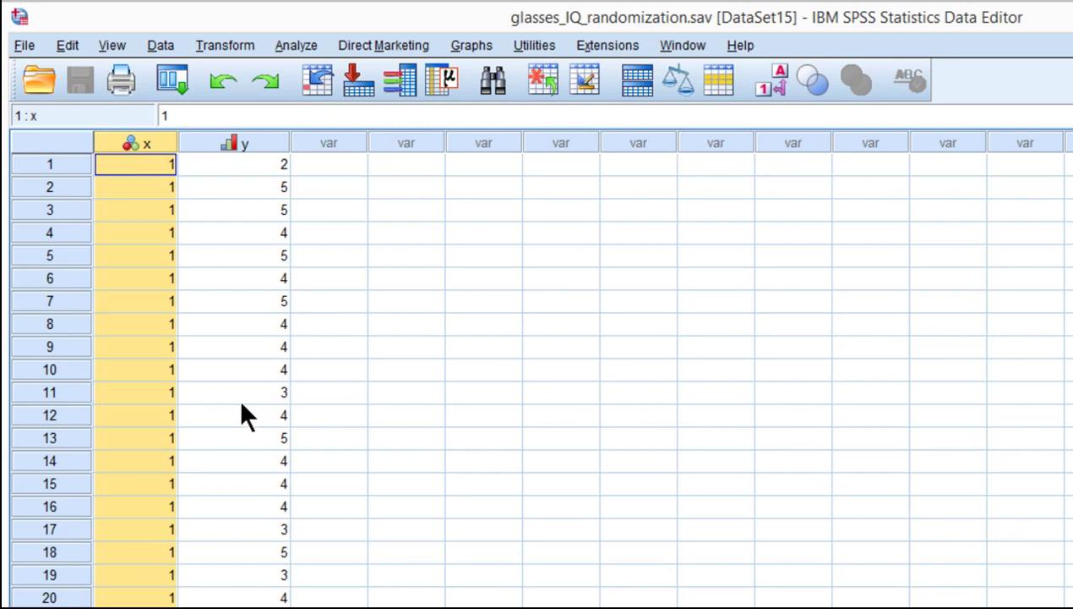
{"action": "left_click", "coordinate": [159, 172]}
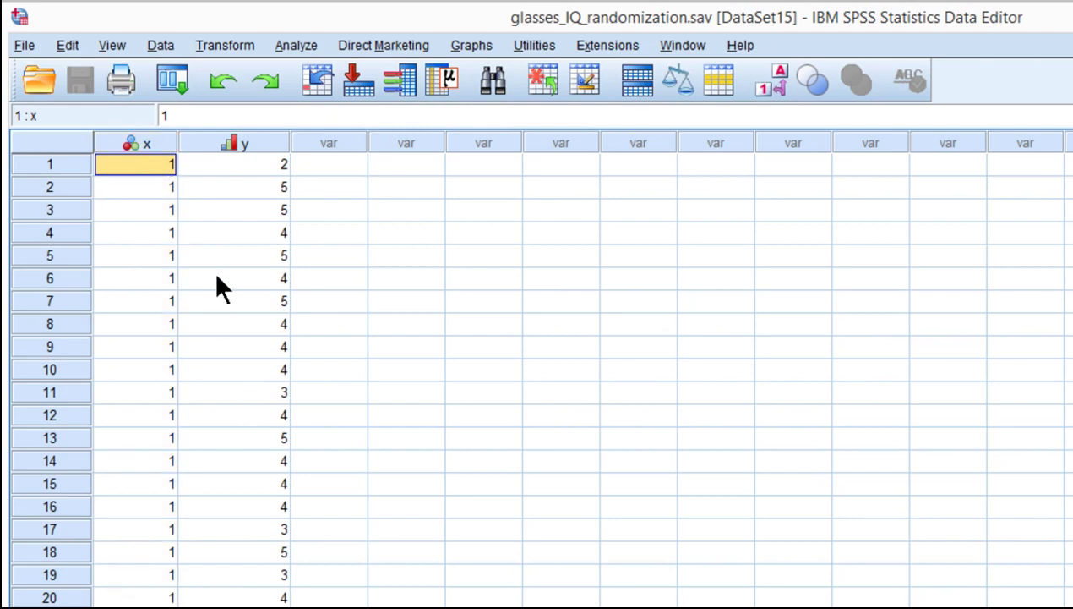
{"action": "scroll", "coordinate": [168, 343], "scroll_direction": "down", "scroll_amount": 13}
{"action": "scroll", "coordinate": [168, 353], "scroll_direction": "up", "scroll_amount": 7}
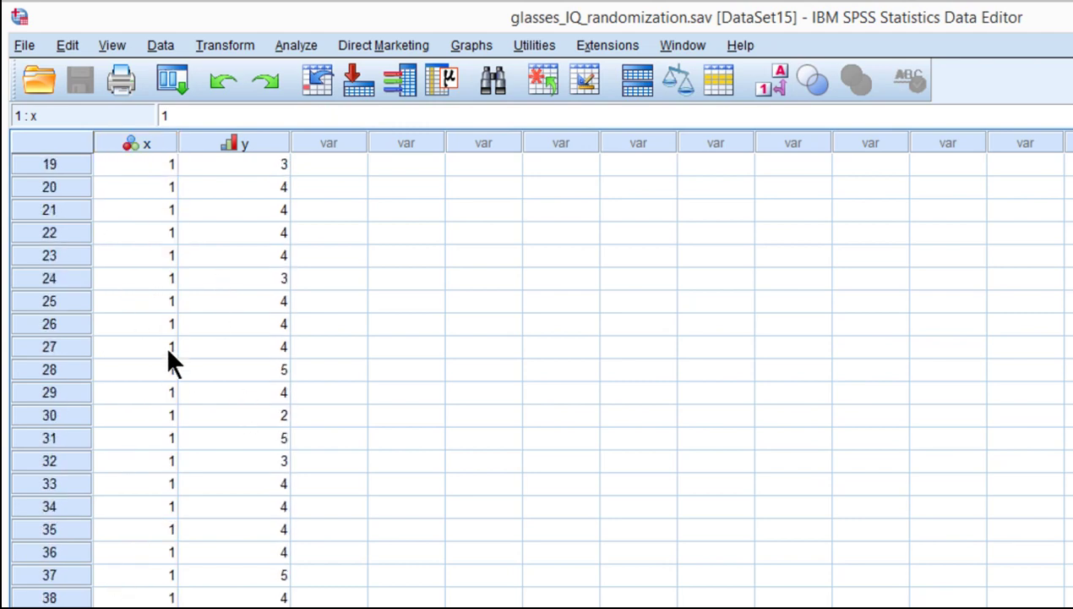
{"action": "scroll", "coordinate": [167, 353], "scroll_direction": "up", "scroll_amount": 6}
{"action": "scroll", "coordinate": [167, 353], "scroll_direction": "down", "scroll_amount": 12}
{"action": "scroll", "coordinate": [167, 353], "scroll_direction": "up", "scroll_amount": 1}
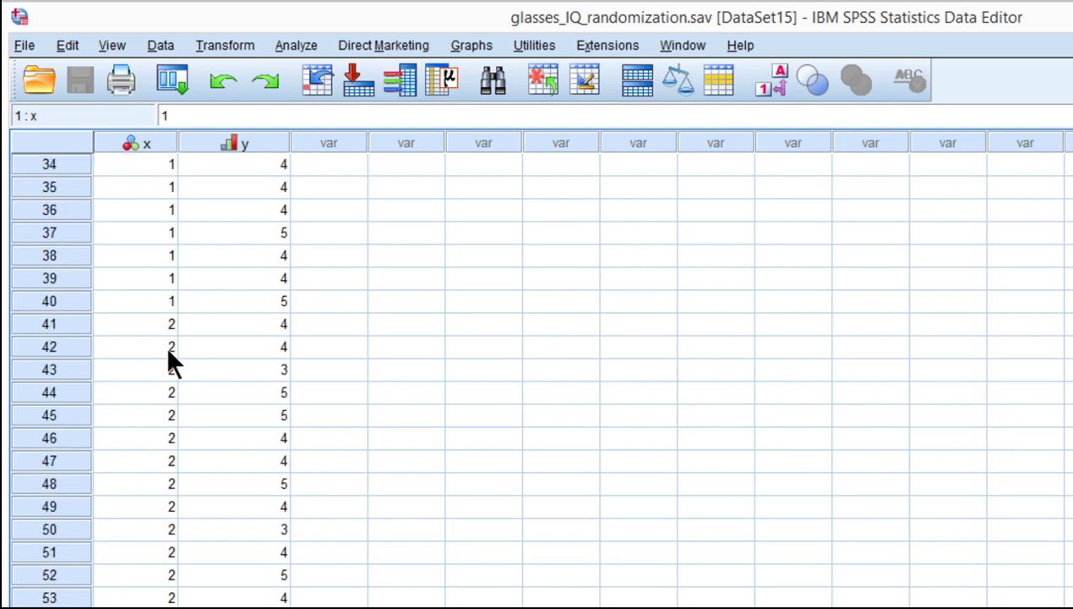
{"action": "scroll", "coordinate": [168, 353], "scroll_direction": "up", "scroll_amount": 11}
{"action": "scroll", "coordinate": [167, 353], "scroll_direction": "down", "scroll_amount": 20}
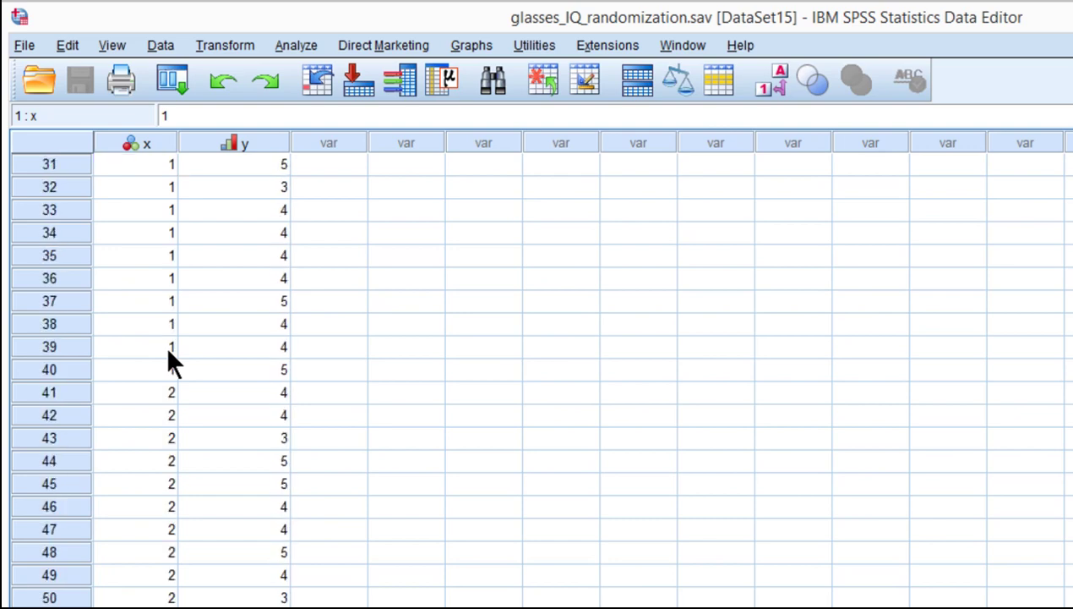
{"action": "scroll", "coordinate": [168, 354], "scroll_direction": "up", "scroll_amount": 20}
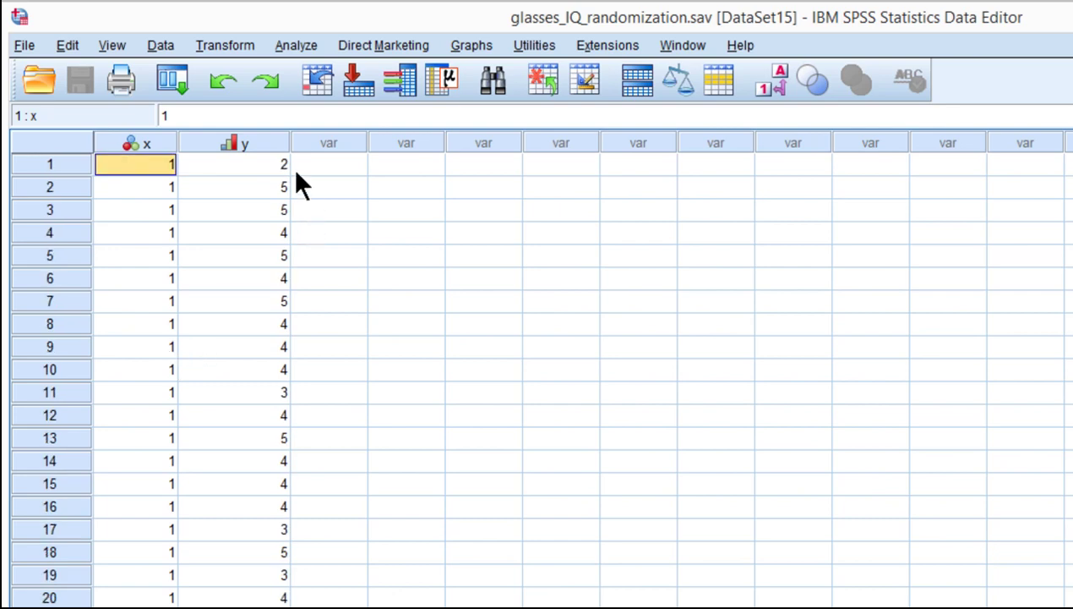
Step: Select the y and x columns, then mark the groups and variables part of syntax line 10
{"action": "left_click", "coordinate": [270, 166]}
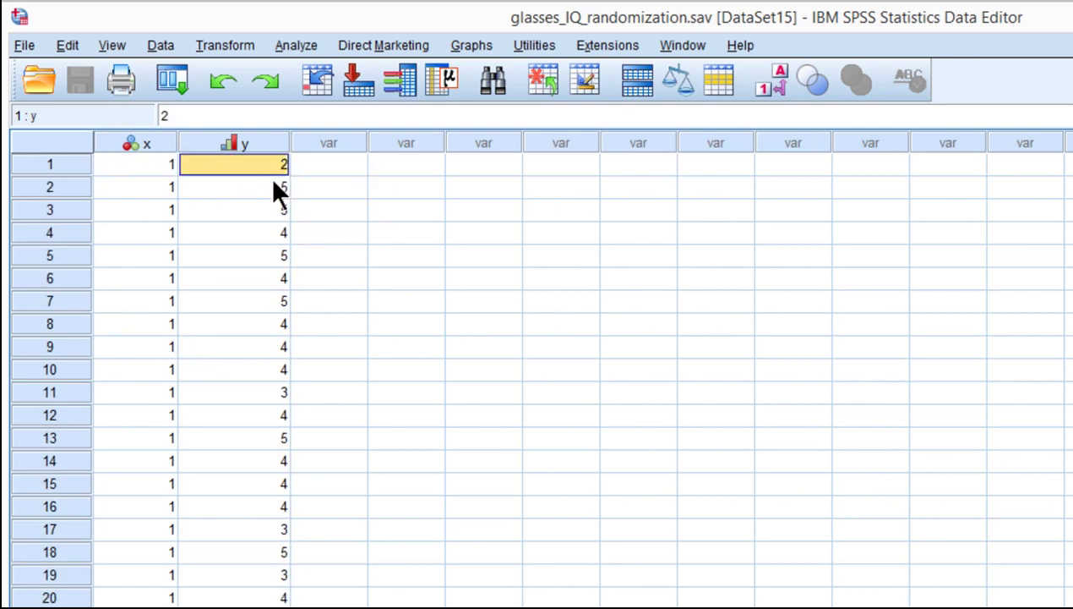
{"action": "left_click", "coordinate": [274, 186]}
{"action": "left_click", "coordinate": [272, 145]}
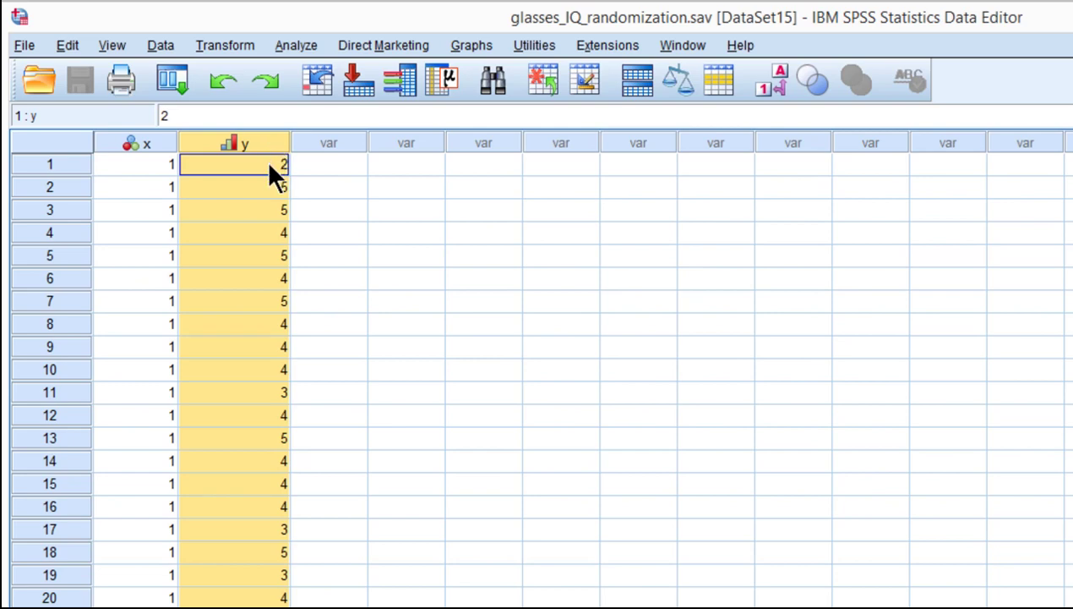
{"action": "left_click", "coordinate": [266, 162]}
{"action": "left_click", "coordinate": [263, 142]}
{"action": "left_click", "coordinate": [145, 144]}
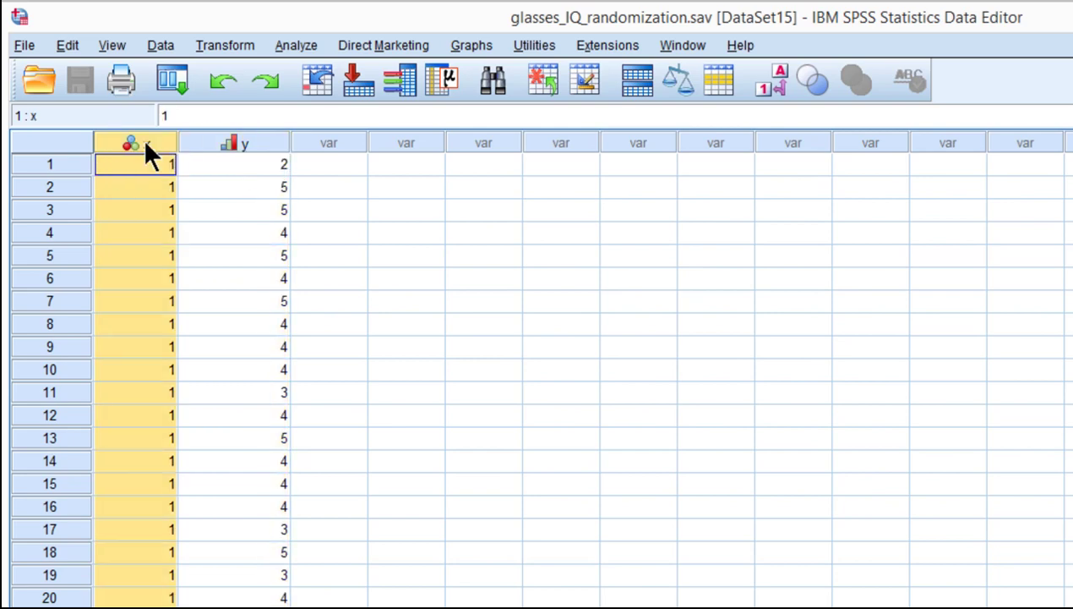
{"action": "left_click", "coordinate": [206, 145]}
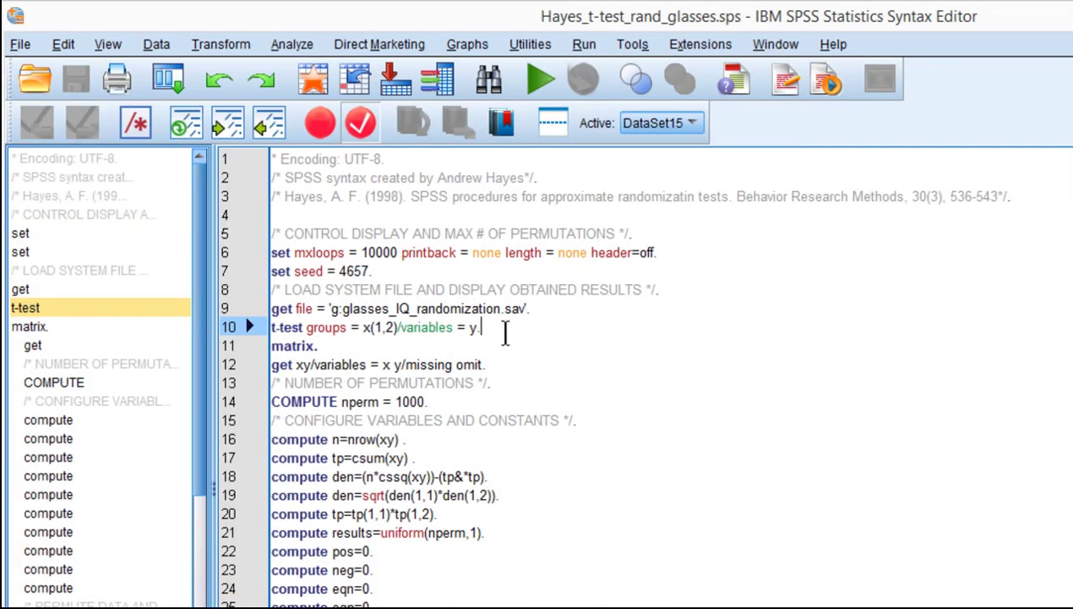
{"action": "left_click_drag", "start_coordinate": [501, 328], "coordinate": [270, 328]}
{"action": "left_click", "coordinate": [418, 346]}
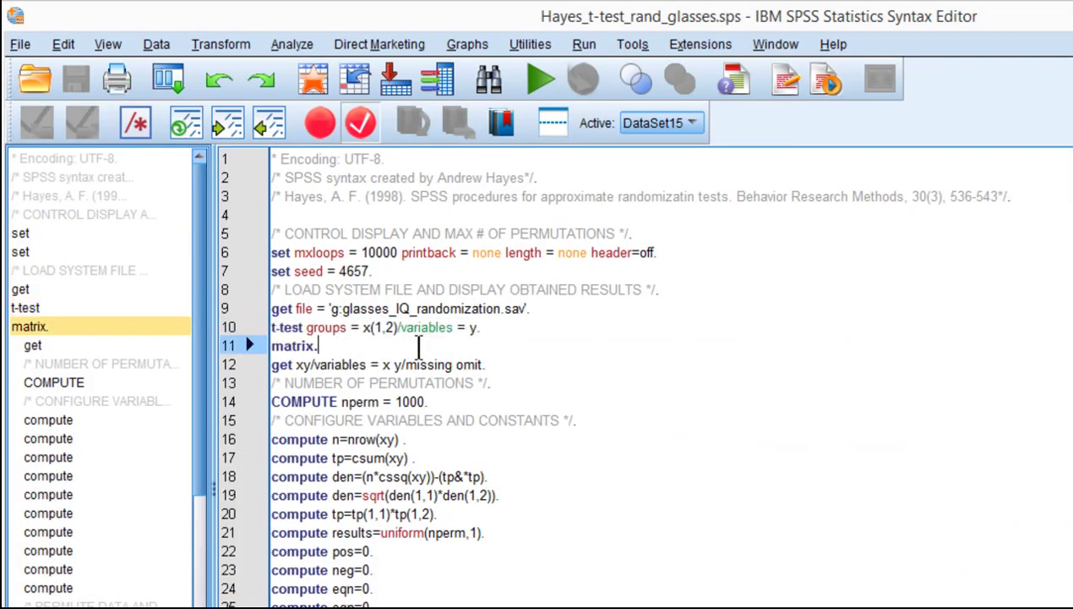
{"action": "left_click", "coordinate": [490, 327]}
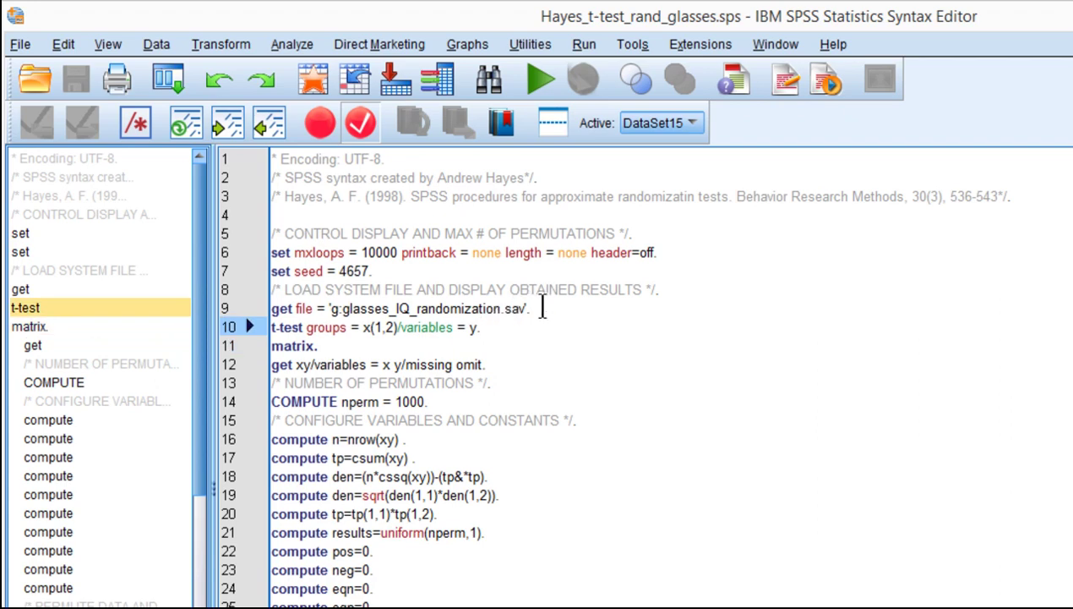
{"action": "left_click_drag", "start_coordinate": [543, 309], "coordinate": [326, 309]}
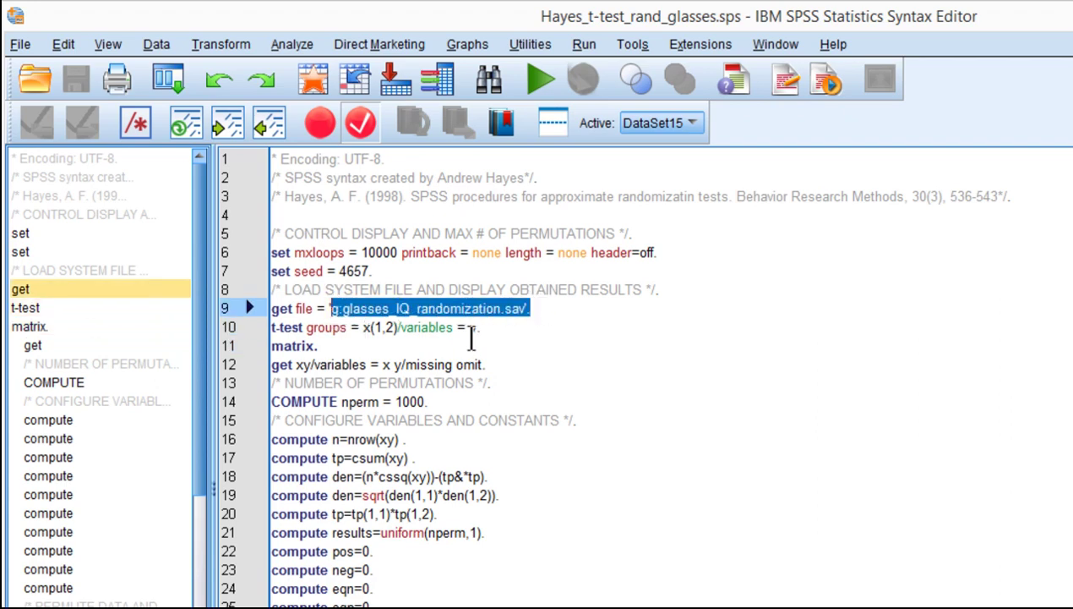
{"action": "left_click", "coordinate": [491, 326]}
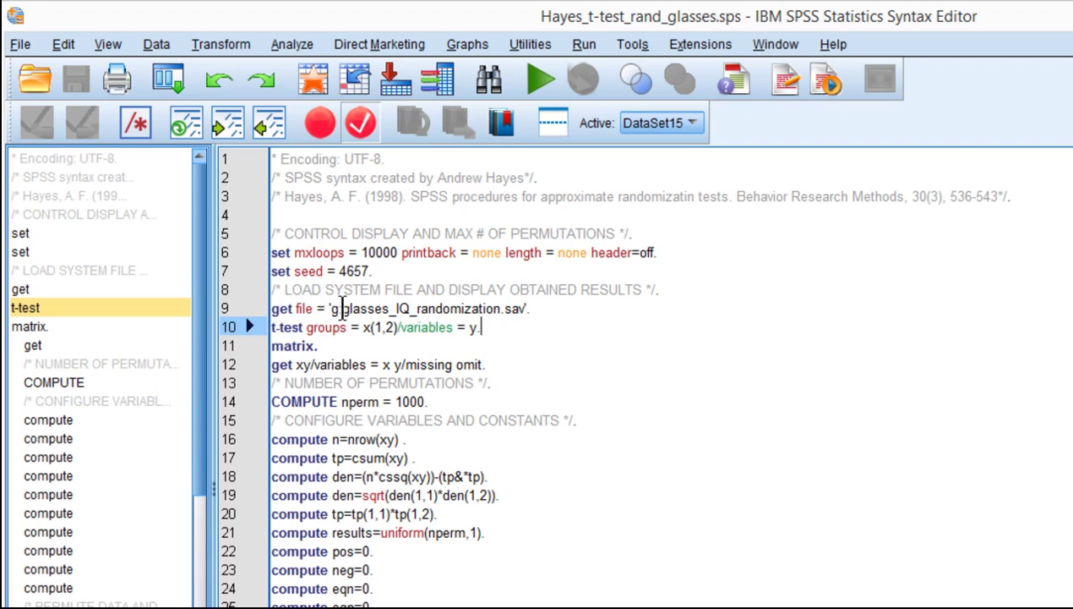
{"action": "left_click_drag", "start_coordinate": [331, 309], "coordinate": [522, 310]}
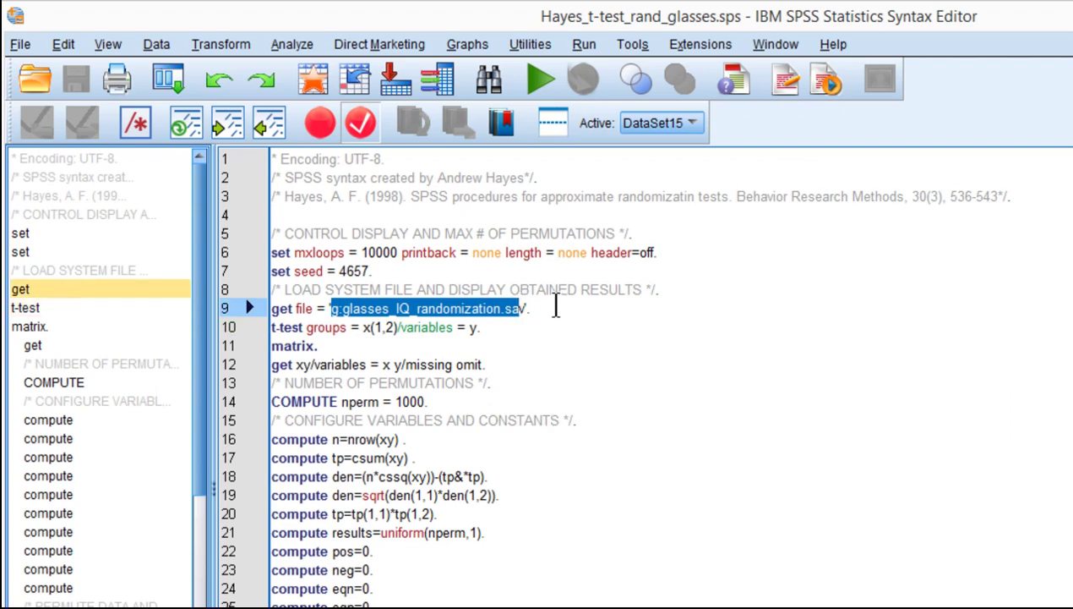
{"action": "left_click_drag", "start_coordinate": [556, 306], "coordinate": [338, 308]}
{"action": "left_click", "coordinate": [336, 308]}
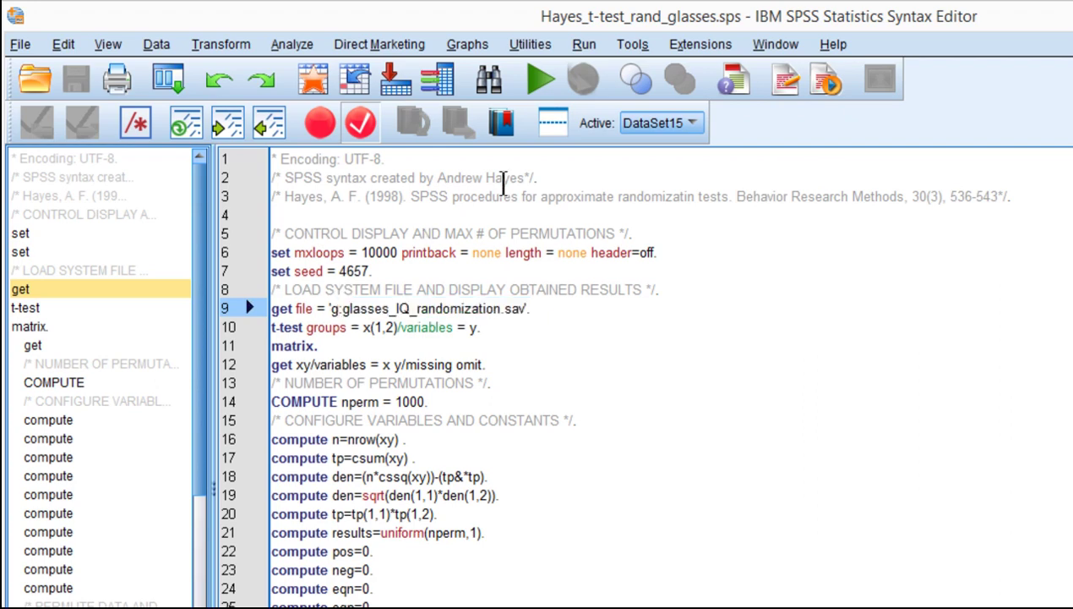
{"action": "key", "text": "shift+Left"}
{"action": "key", "text": "Right"}
{"action": "key", "text": "Right"}
{"action": "key", "text": "shift+Right"}
{"action": "key", "text": "shift+Right"}
{"action": "key", "text": "shift+Right"}
{"action": "key", "text": "shift+Right"}
{"action": "key", "text": "shift+Right"}
{"action": "key", "text": "shift+Right"}
{"action": "key", "text": "shift+Right"}
{"action": "key", "text": "shift+Right"}
{"action": "key", "text": "shift+Right"}
{"action": "key", "text": "shift+Right"}
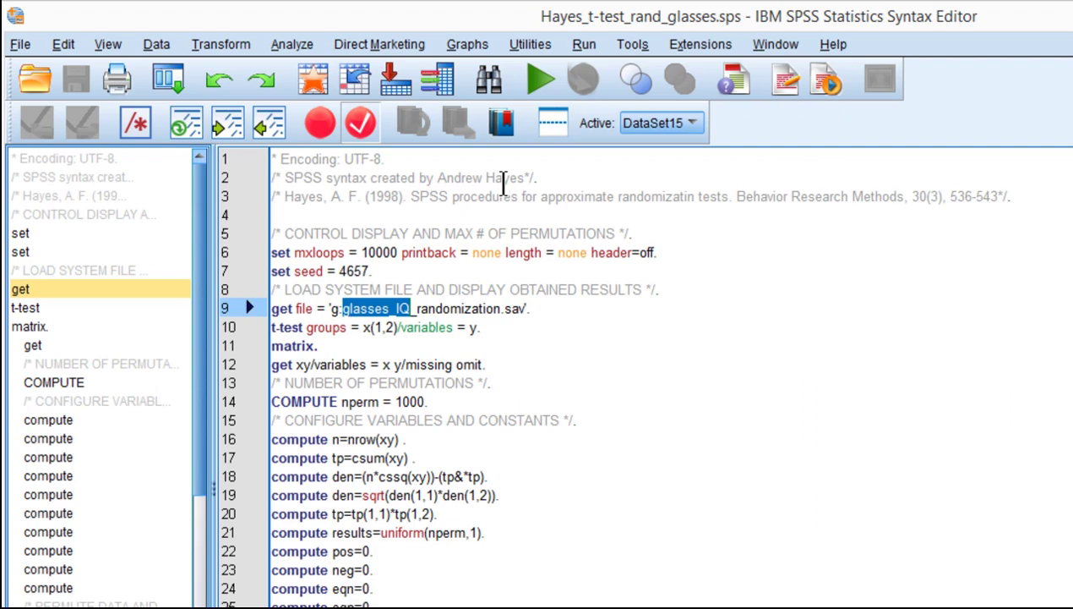
{"action": "key", "text": "shift+Right"}
{"action": "key", "text": "shift+Right"}
{"action": "key", "text": "shift+Right"}
{"action": "key", "text": "shift+Right"}
{"action": "key", "text": "shift+Right"}
{"action": "key", "text": "shift+Right"}
{"action": "key", "text": "shift+Right"}
{"action": "key", "text": "shift+Right"}
{"action": "key", "text": "shift+Right"}
{"action": "key", "text": "shift+Right"}
{"action": "key", "text": "shift+Right"}
{"action": "key", "text": "shift+Right"}
{"action": "key", "text": "shift+Right"}
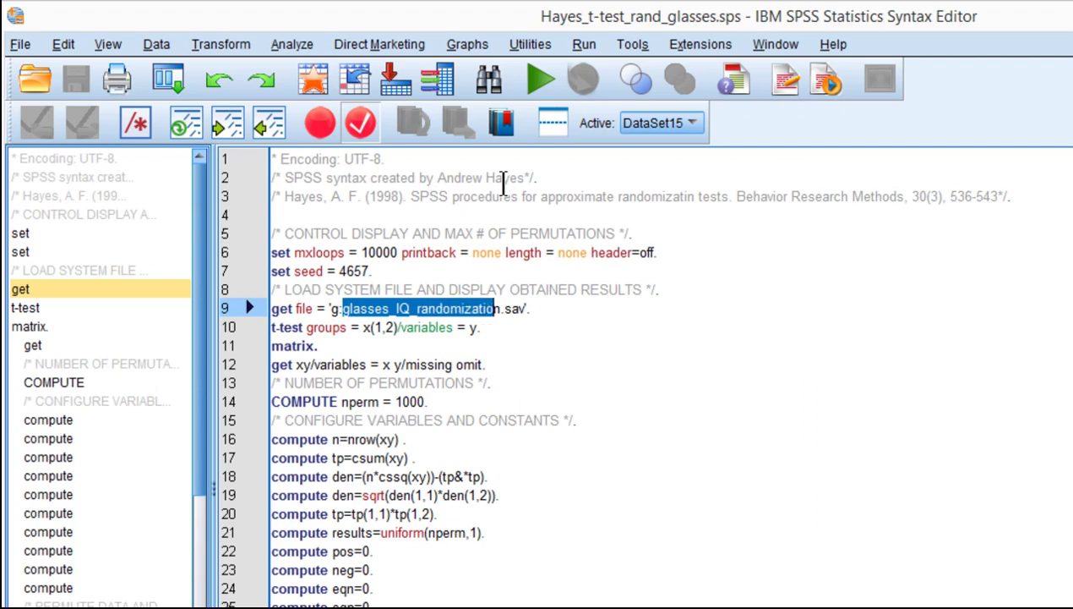
{"action": "key", "text": "shift+Right"}
{"action": "key", "text": "shift+Right"}
{"action": "key", "text": "shift+Left"}
{"action": "key", "text": "Right"}
{"action": "key", "text": "Right"}
{"action": "key", "text": "Right"}
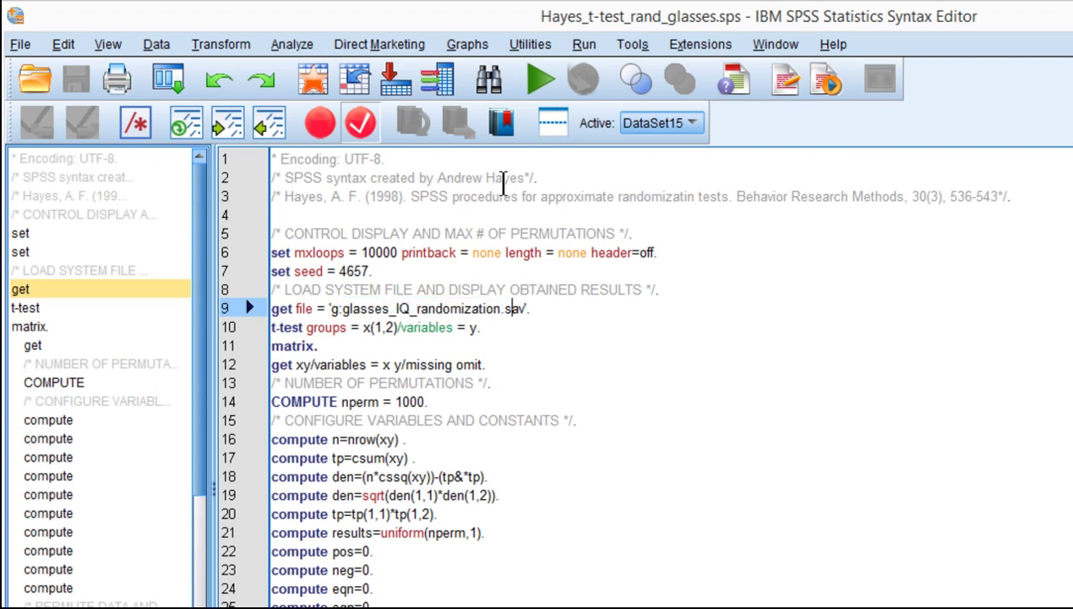
{"action": "key", "text": "Right"}
{"action": "key", "text": "Right"}
{"action": "key", "text": "shift+Left"}
{"action": "key", "text": "shift+Left"}
{"action": "key", "text": "shift+Left"}
{"action": "key", "text": "Left"}
{"action": "key", "text": "Right"}
{"action": "key", "text": "Right"}
{"action": "type", "text": "'."}
{"action": "key", "text": "BackSpace"}
{"action": "key", "text": "BackSpace"}
{"action": "type", "text": "'."}
{"action": "key", "text": "Left"}
{"action": "key", "text": "Left"}
{"action": "key", "text": "Left"}
{"action": "key", "text": "Left"}
{"action": "key", "text": "Left"}
{"action": "key", "text": "Left"}
{"action": "key", "text": "Left"}
{"action": "key", "text": "Left"}
{"action": "key", "text": "Left"}
{"action": "key", "text": "Left"}
{"action": "key", "text": "Left"}
{"action": "key", "text": "Left"}
{"action": "key", "text": "Left"}
{"action": "key", "text": "Left"}
{"action": "key", "text": "Left"}
{"action": "key", "text": "Left"}
{"action": "key", "text": "Left"}
{"action": "key", "text": "Left"}
{"action": "key", "text": "Left"}
{"action": "key", "text": "Left"}
{"action": "scroll", "coordinate": [596, 520], "scroll_direction": "down", "scroll_amount": 16}
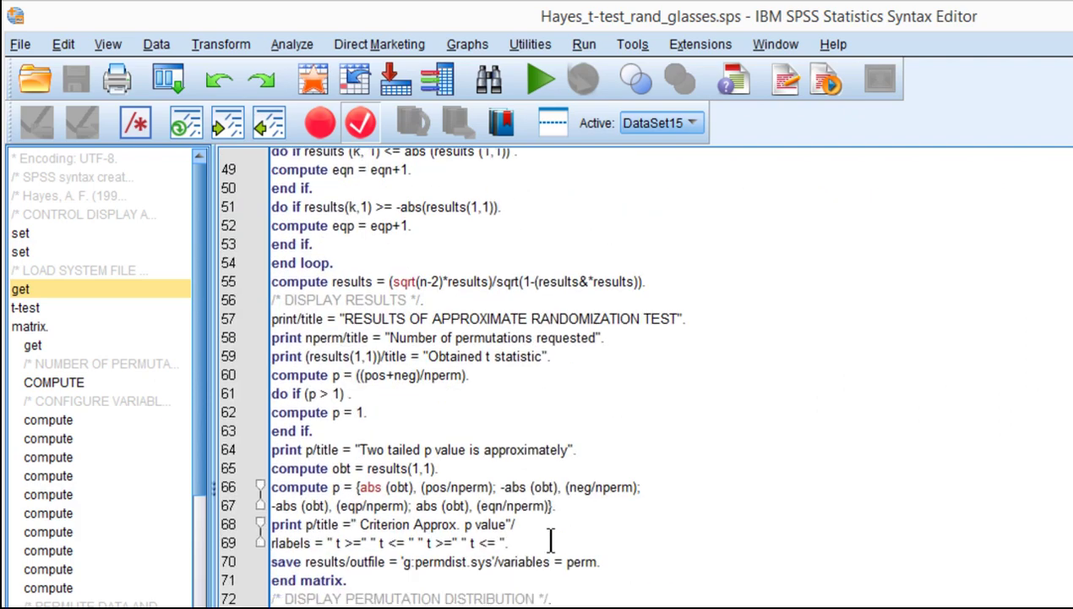
{"action": "scroll", "coordinate": [551, 539], "scroll_direction": "up", "scroll_amount": 16}
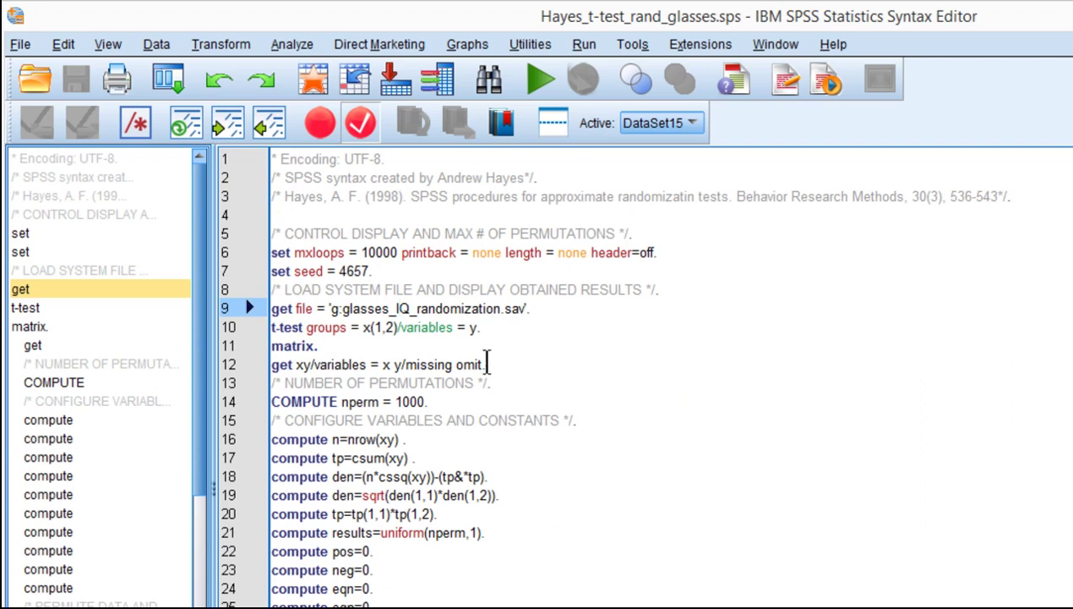
Step: Review the t-test and matrix commands and select the mxloops limit 10000
{"action": "left_click_drag", "start_coordinate": [508, 337], "coordinate": [315, 321]}
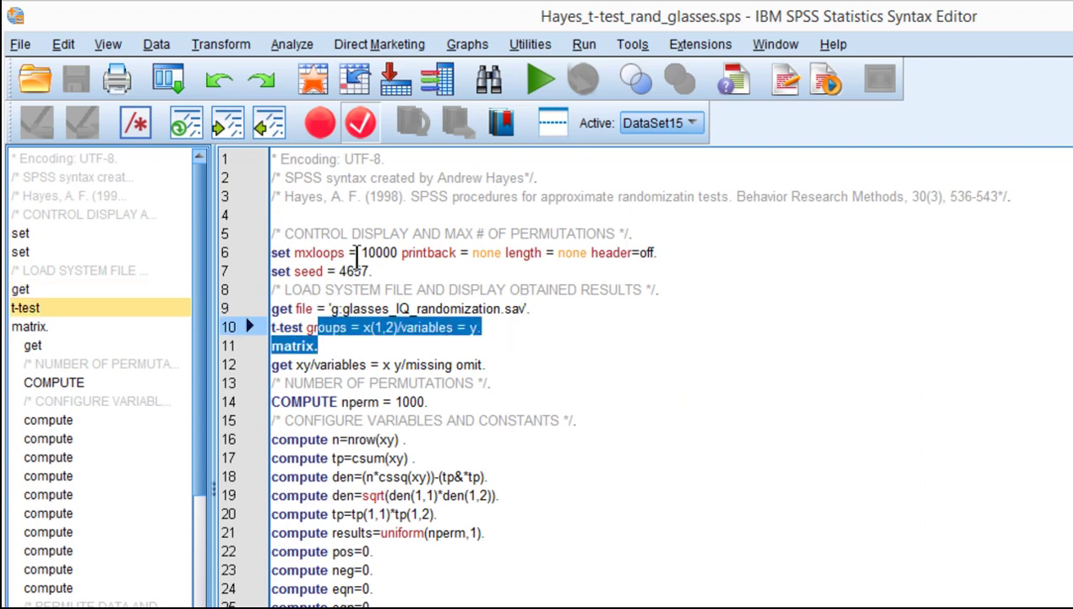
{"action": "left_click", "coordinate": [363, 252]}
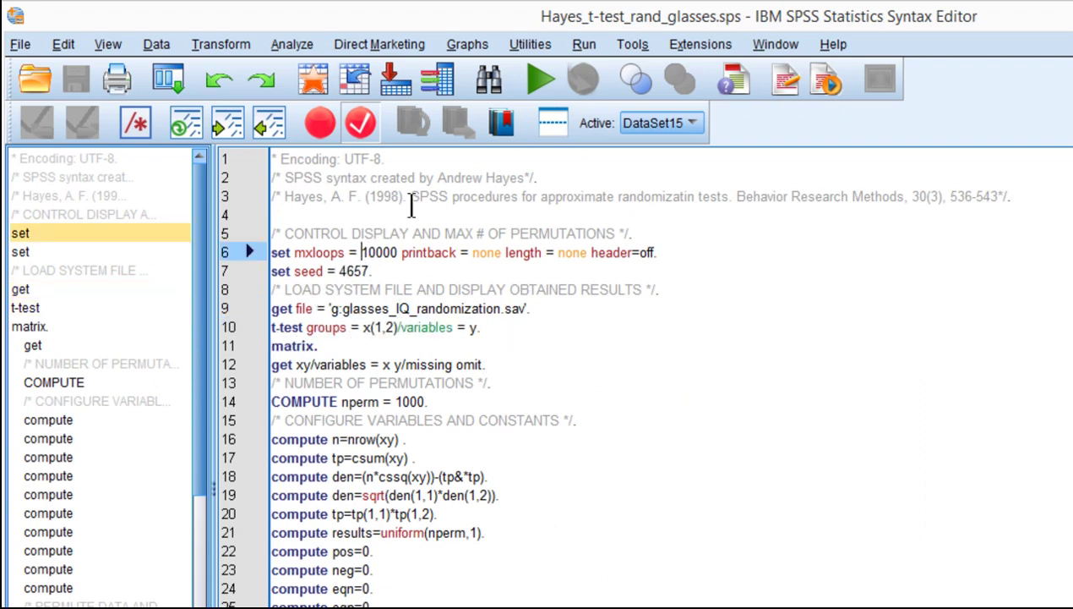
{"action": "key", "text": "shift+Right"}
{"action": "key", "text": "shift+Right"}
{"action": "key", "text": "Right"}
{"action": "key", "text": "Right"}
{"action": "key", "text": "Right"}
{"action": "key", "text": "Right"}
{"action": "key", "text": "shift+Left"}
{"action": "key", "text": "shift+Left"}
{"action": "key", "text": "shift+Left"}
{"action": "key", "text": "shift+Left"}
{"action": "key", "text": "shift+Left"}
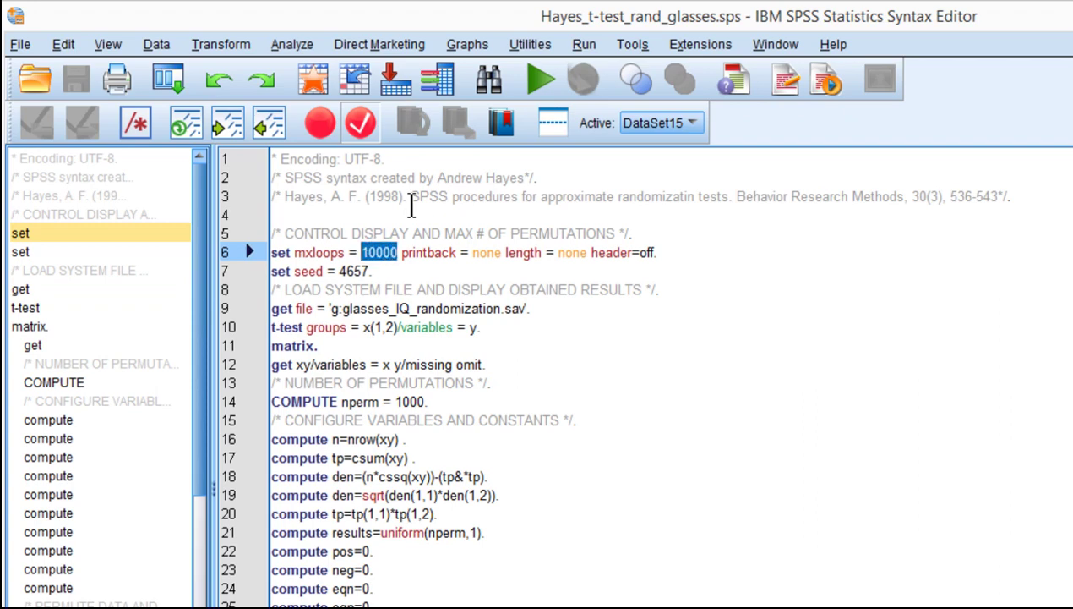
Step: Change COMPUTE nperm from 1000 to 2000 on line 14 and save the syntax file
{"action": "key", "text": "Down"}
{"action": "key", "text": "Down"}
{"action": "key", "text": "Down"}
{"action": "key", "text": "Down"}
{"action": "key", "text": "Down"}
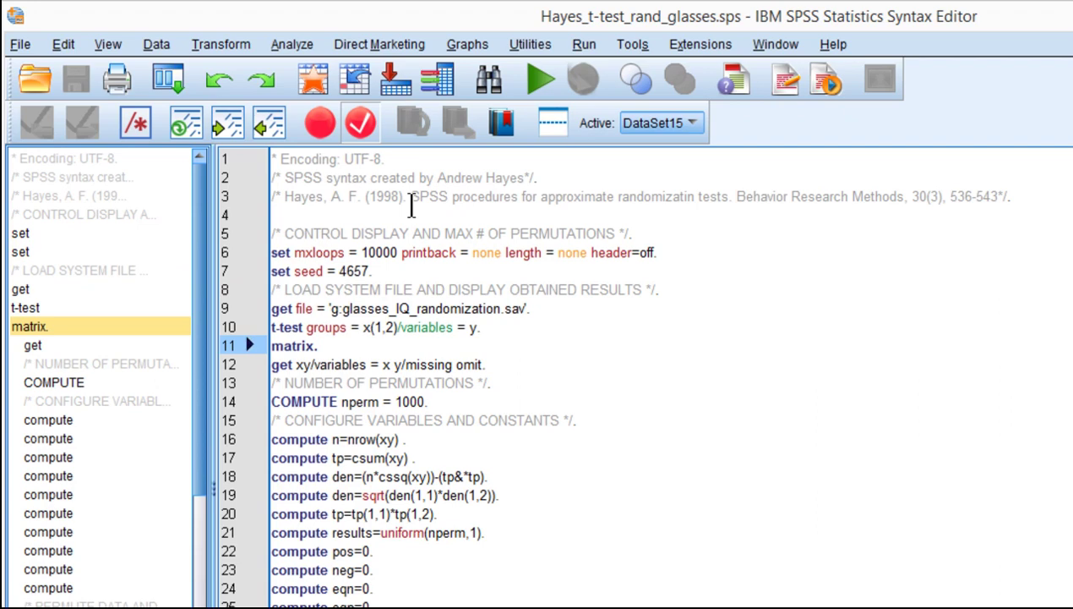
{"action": "key", "text": "Down"}
{"action": "key", "text": "Down"}
{"action": "key", "text": "Down"}
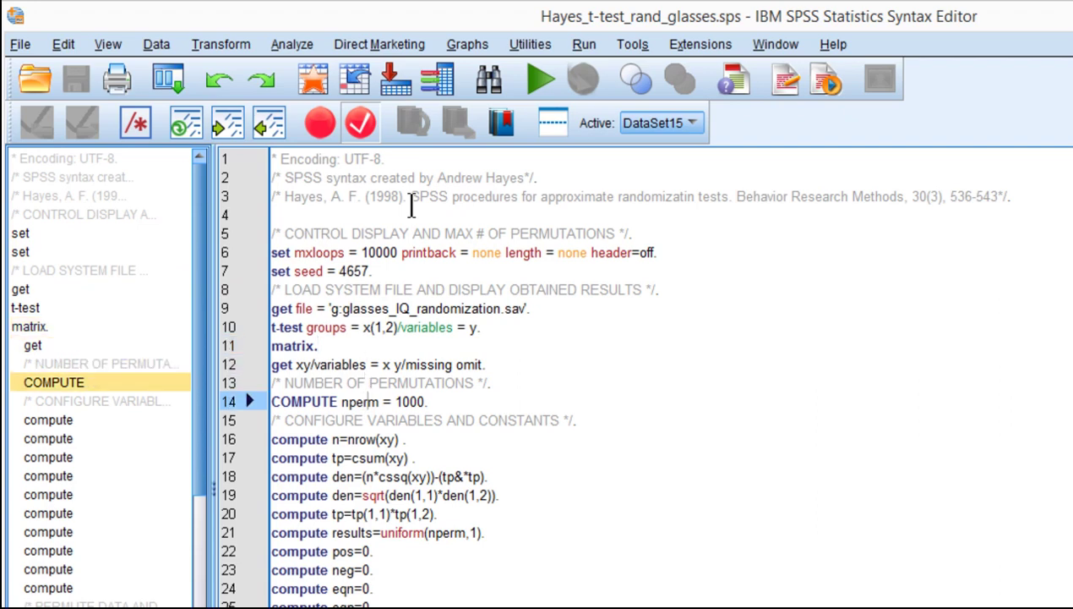
{"action": "key", "text": "Right"}
{"action": "key", "text": "Right"}
{"action": "key", "text": "Right"}
{"action": "key", "text": "Right"}
{"action": "key", "text": "Right"}
{"action": "key", "text": "Right"}
{"action": "key", "text": "shift+Right"}
{"action": "key", "text": "shift+Right"}
{"action": "key", "text": "shift+Right"}
{"action": "key", "text": "shift+Right"}
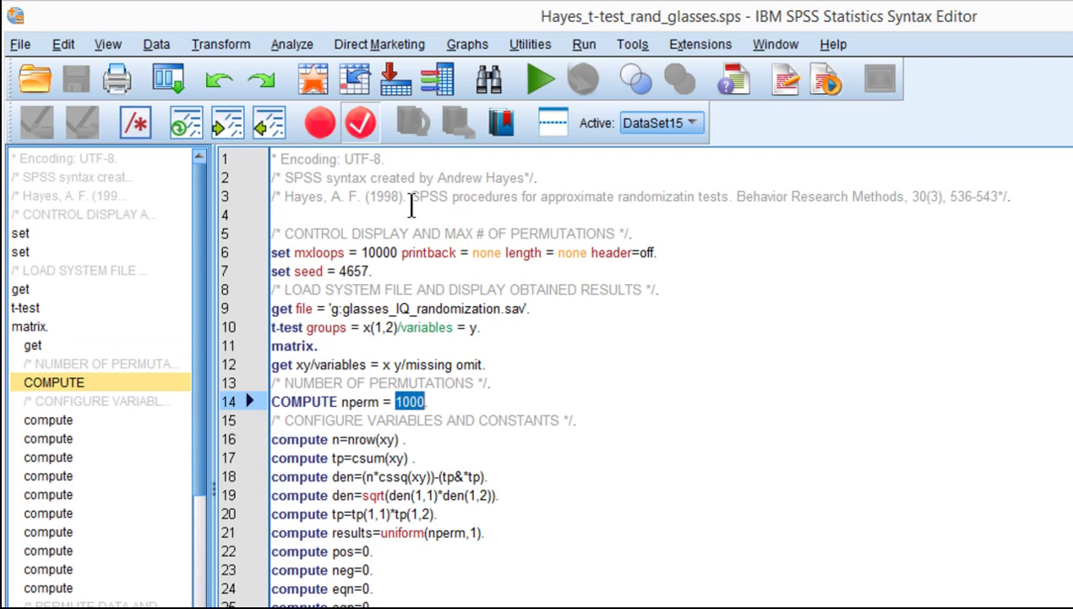
{"action": "key", "text": "Left"}
{"action": "key", "text": "Left"}
{"action": "key", "text": "Left"}
{"action": "key", "text": "shift+Left"}
{"action": "type", "text": "2"}
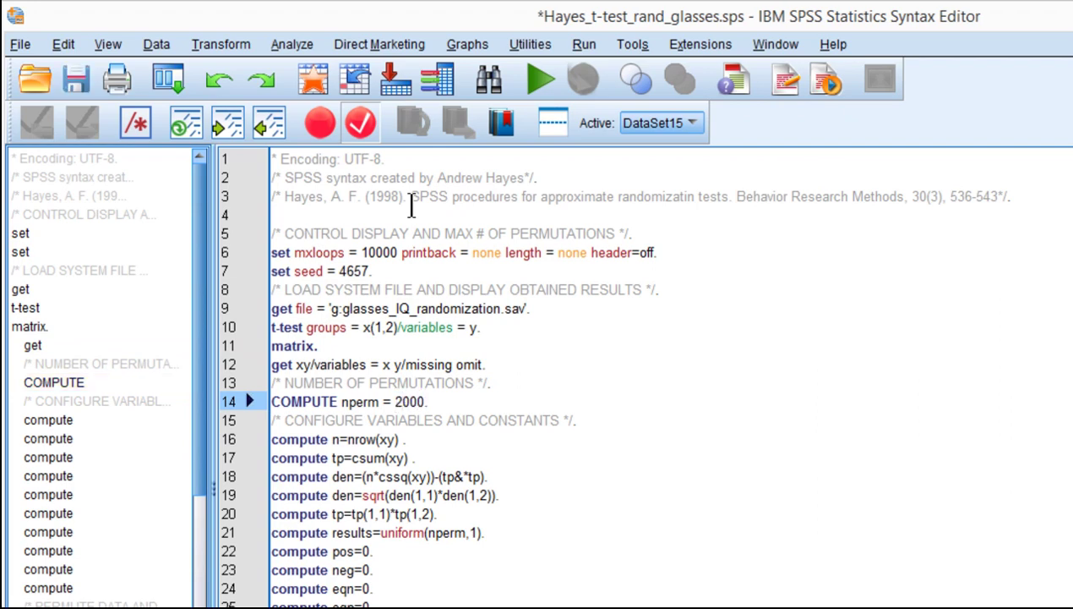
{"action": "key", "text": "Up"}
{"action": "key", "text": "Up"}
{"action": "key", "text": "Up"}
{"action": "key", "text": "Up"}
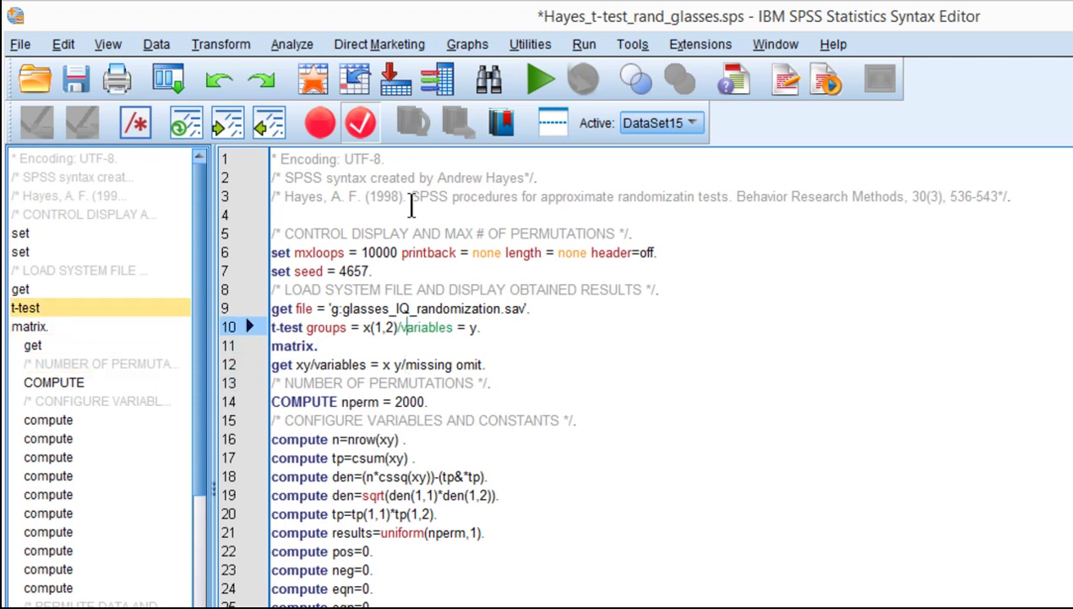
{"action": "left_click", "coordinate": [76, 78]}
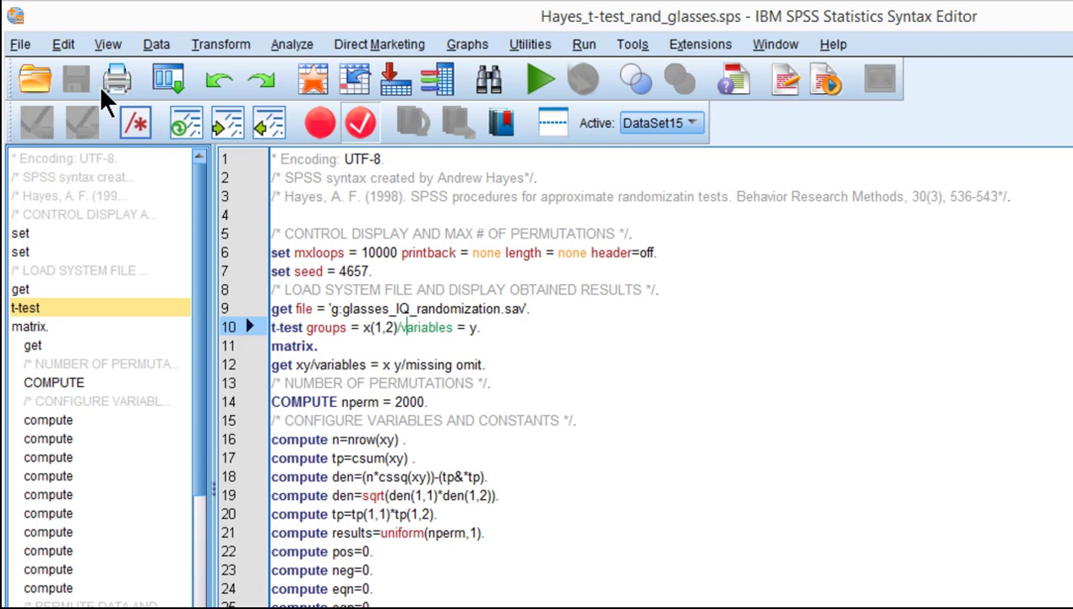
{"action": "scroll", "coordinate": [503, 431], "scroll_direction": "down", "scroll_amount": 13}
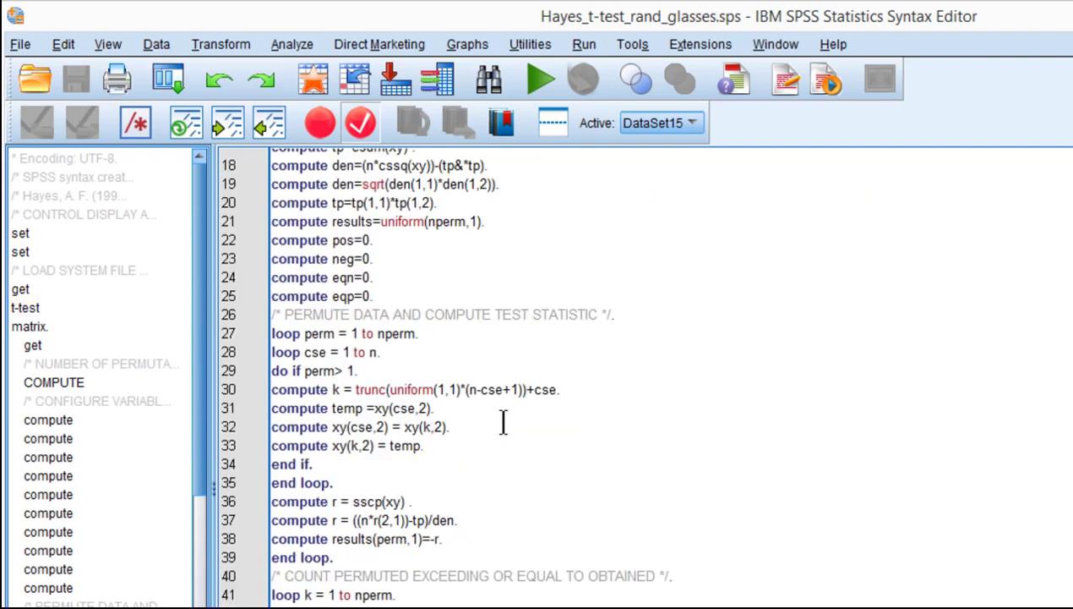
{"action": "scroll", "coordinate": [503, 420], "scroll_direction": "down", "scroll_amount": 3}
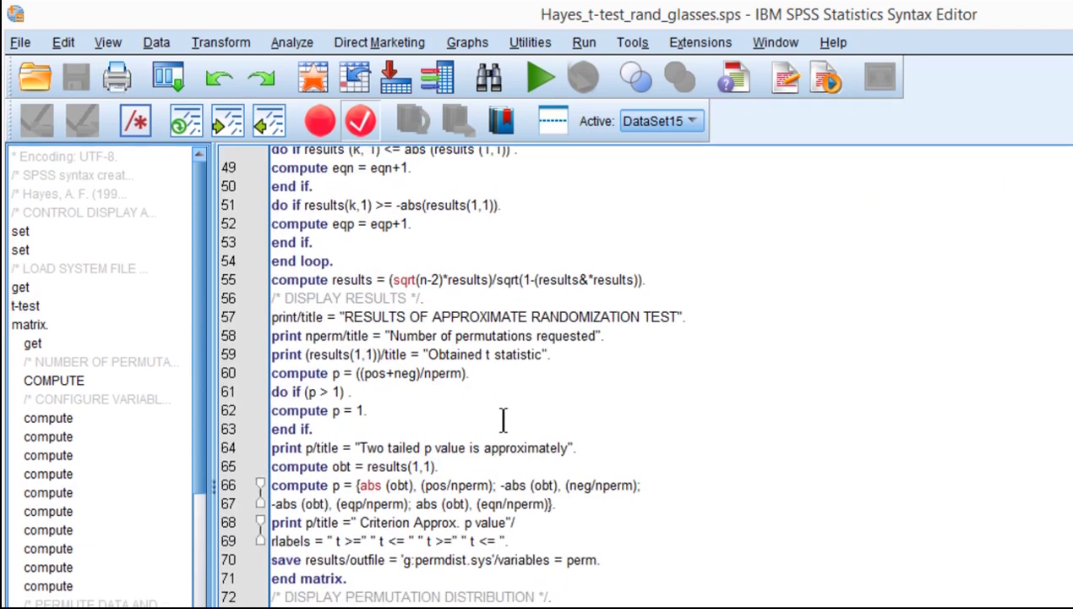
{"action": "scroll", "coordinate": [503, 420], "scroll_direction": "up", "scroll_amount": 8}
{"action": "scroll", "coordinate": [503, 326], "scroll_direction": "down", "scroll_amount": 8}
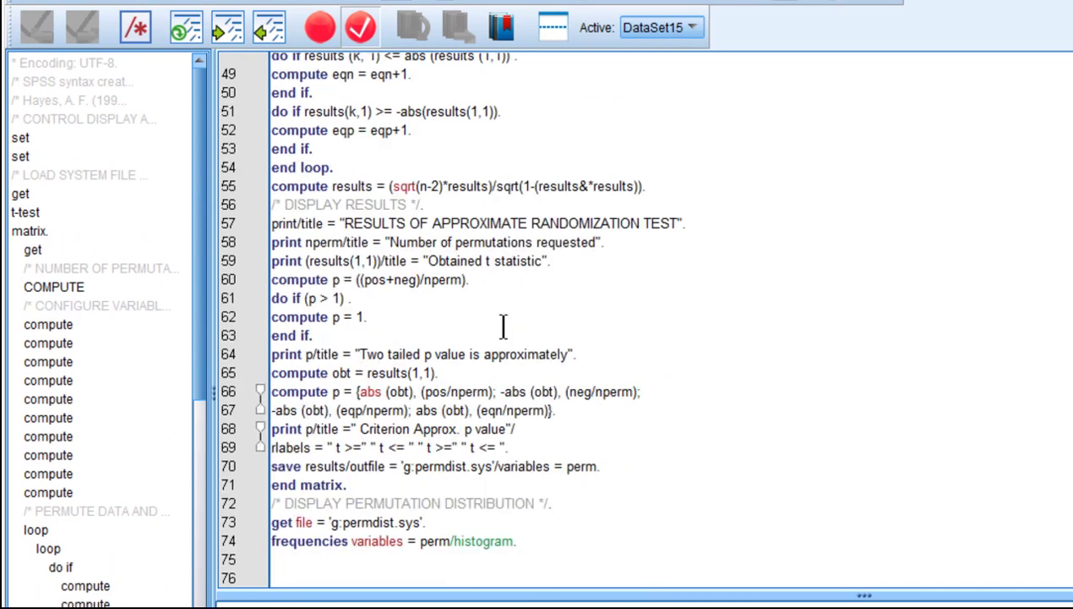
{"action": "left_click_drag", "start_coordinate": [423, 522], "coordinate": [330, 524]}
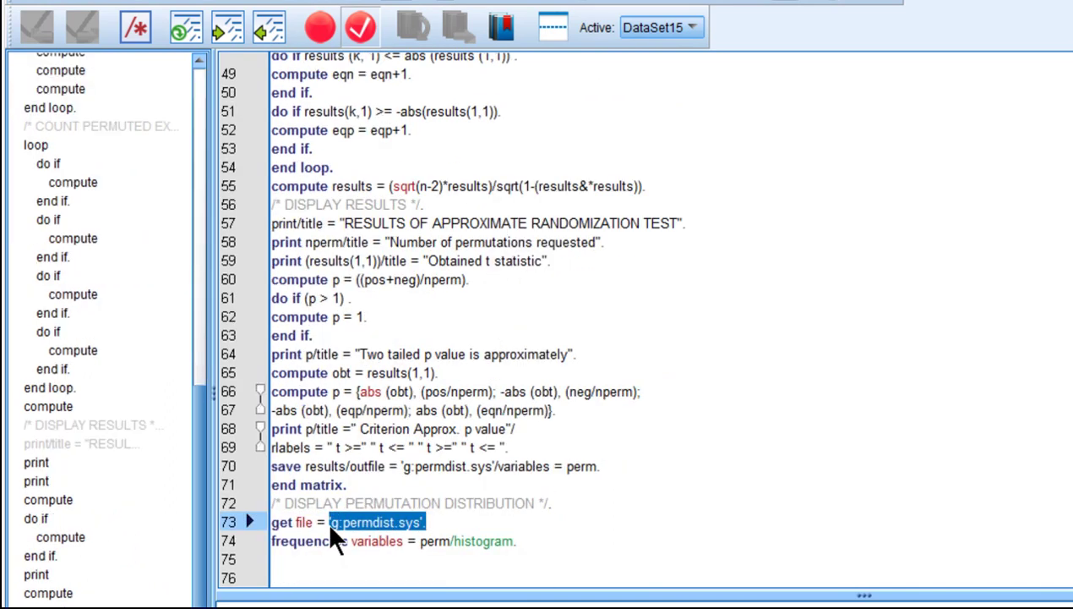
{"action": "left_click", "coordinate": [396, 488]}
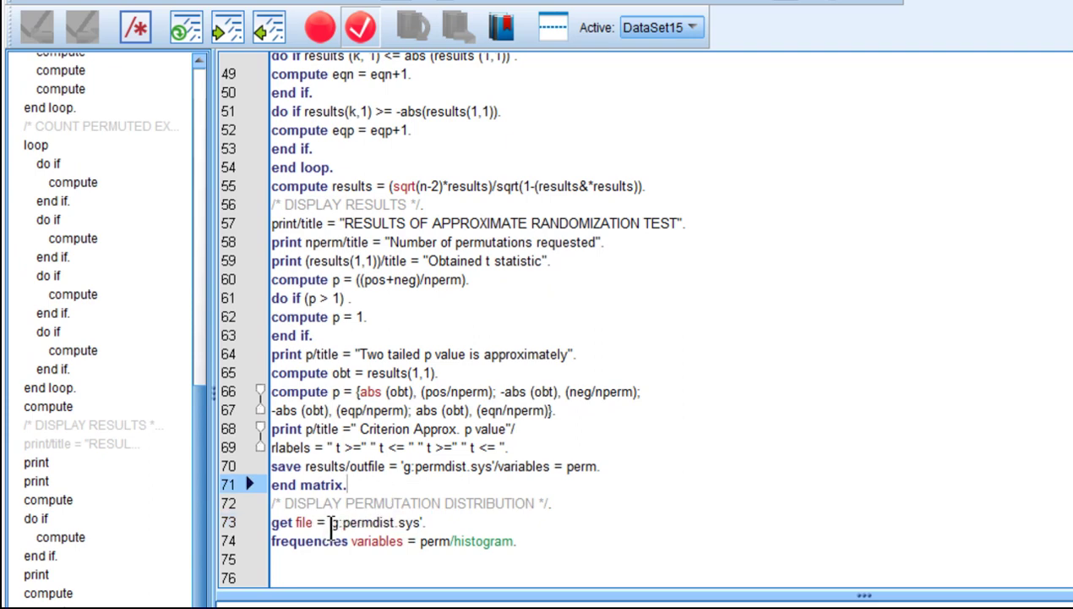
{"action": "left_click_drag", "start_coordinate": [331, 522], "coordinate": [337, 523]}
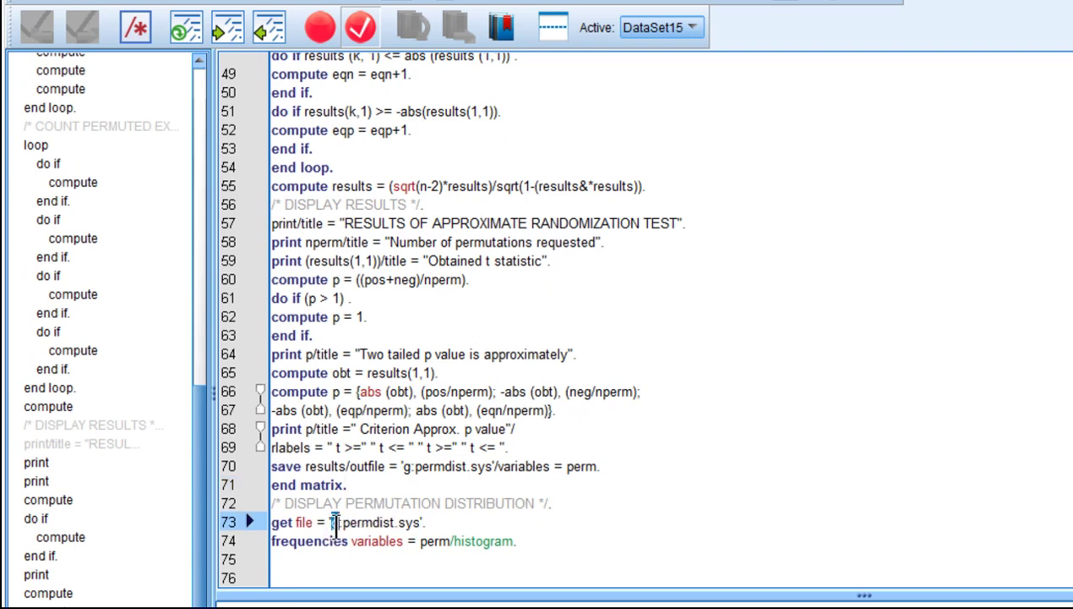
{"action": "left_click", "coordinate": [338, 522]}
{"action": "left_click_drag", "start_coordinate": [427, 523], "coordinate": [329, 523]}
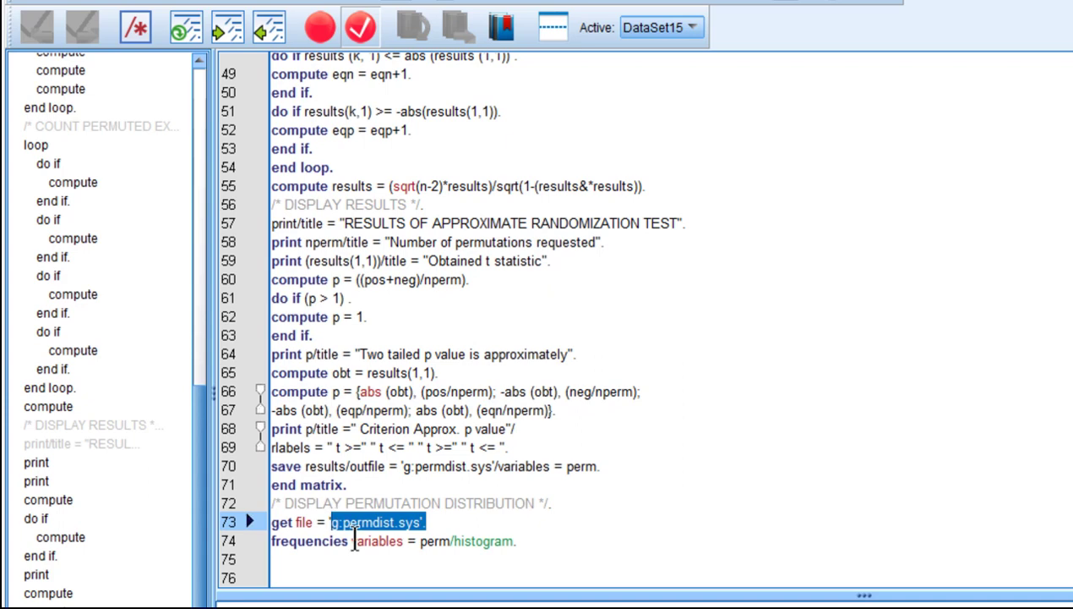
{"action": "left_click", "coordinate": [395, 486]}
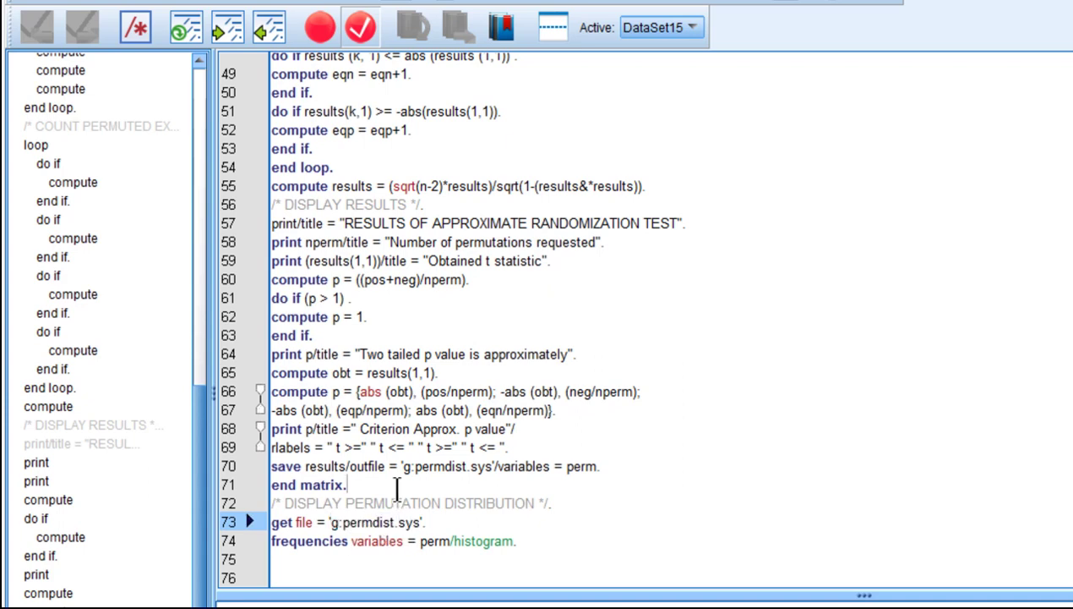
{"action": "left_click_drag", "start_coordinate": [402, 467], "coordinate": [495, 466]}
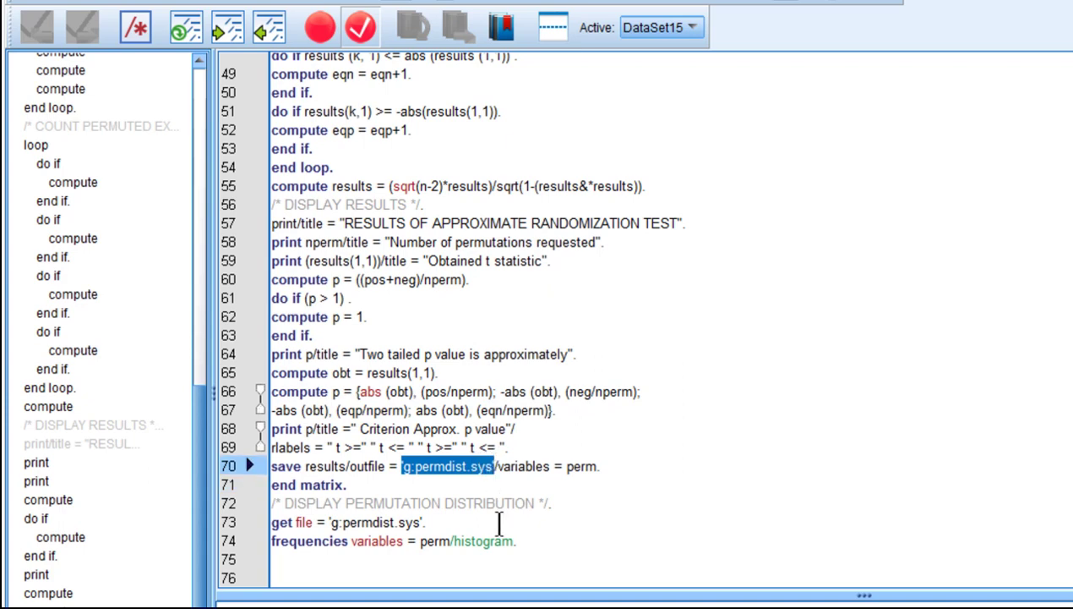
{"action": "left_click", "coordinate": [472, 467]}
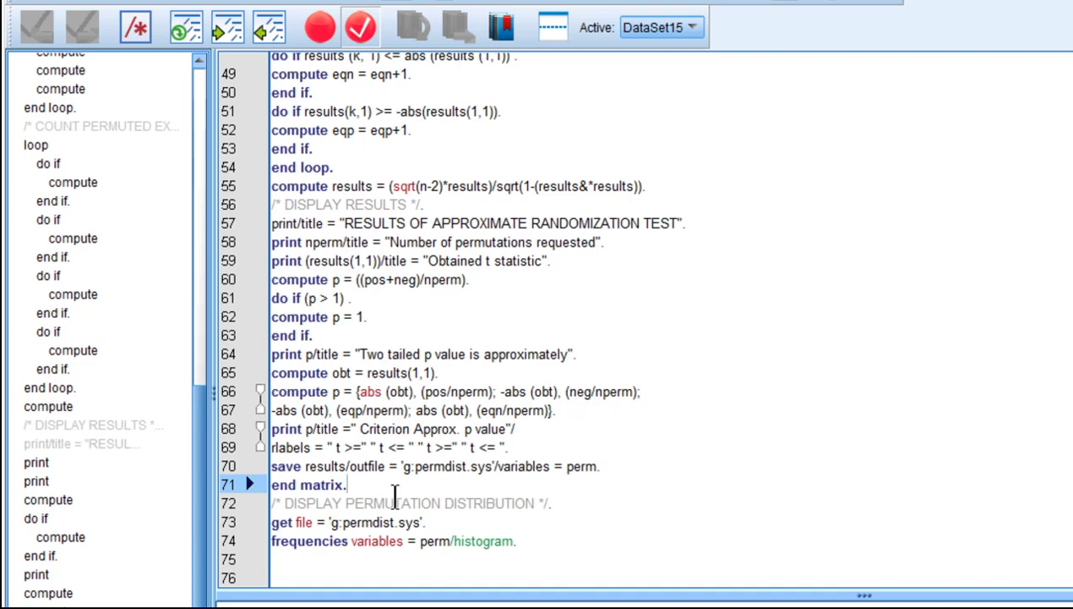
{"action": "left_click", "coordinate": [372, 539]}
Step: Return to the Hayes syntax and run the entire script with Run > All
{"action": "left_click", "coordinate": [430, 480]}
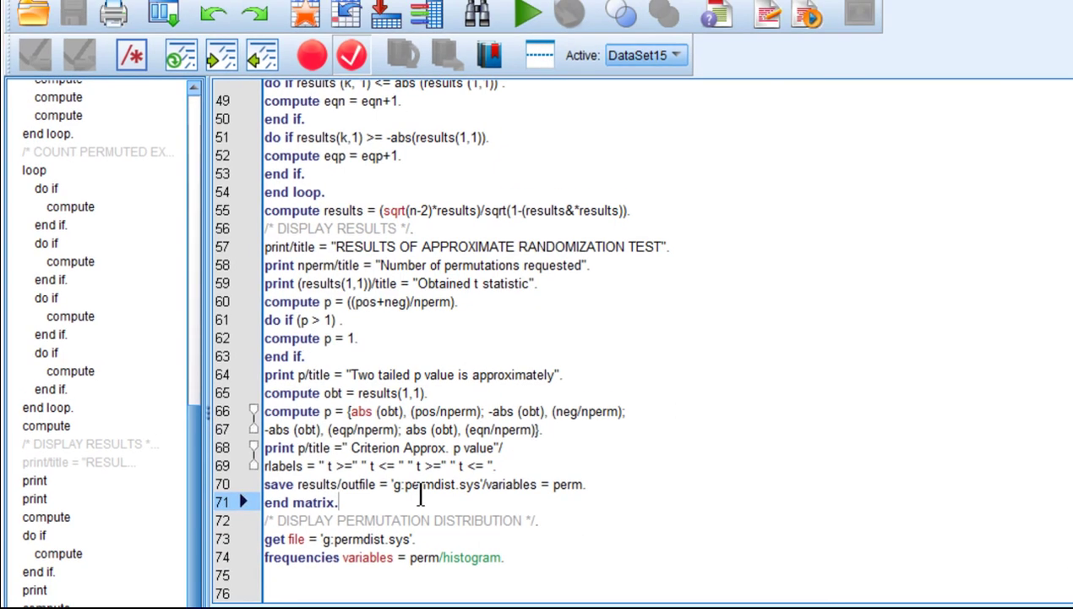
{"action": "scroll", "coordinate": [420, 497], "scroll_direction": "up", "scroll_amount": 16}
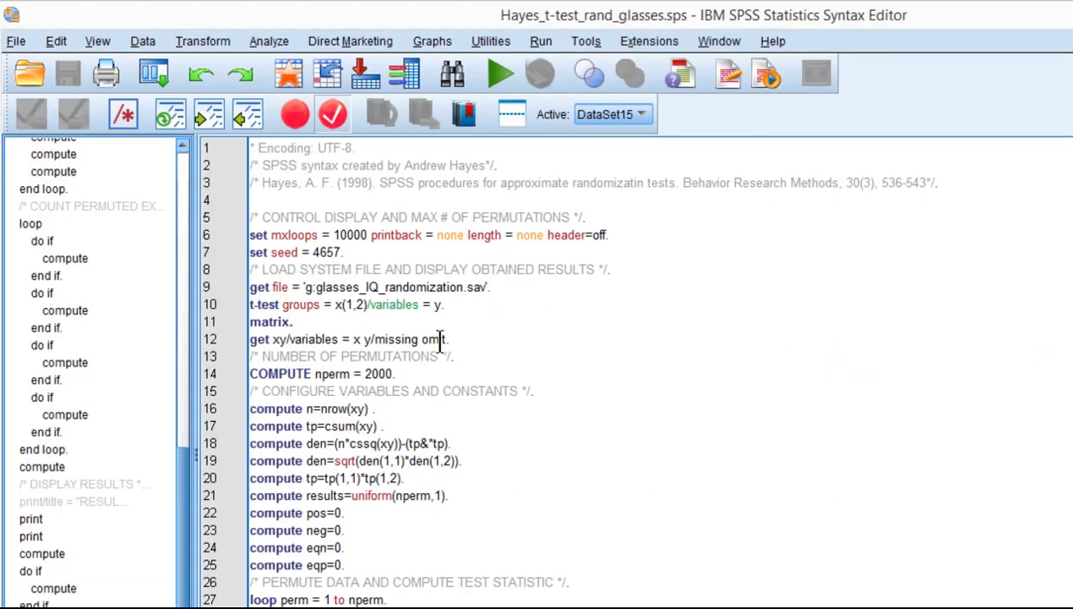
{"action": "left_click", "coordinate": [408, 165]}
{"action": "left_click", "coordinate": [541, 46]}
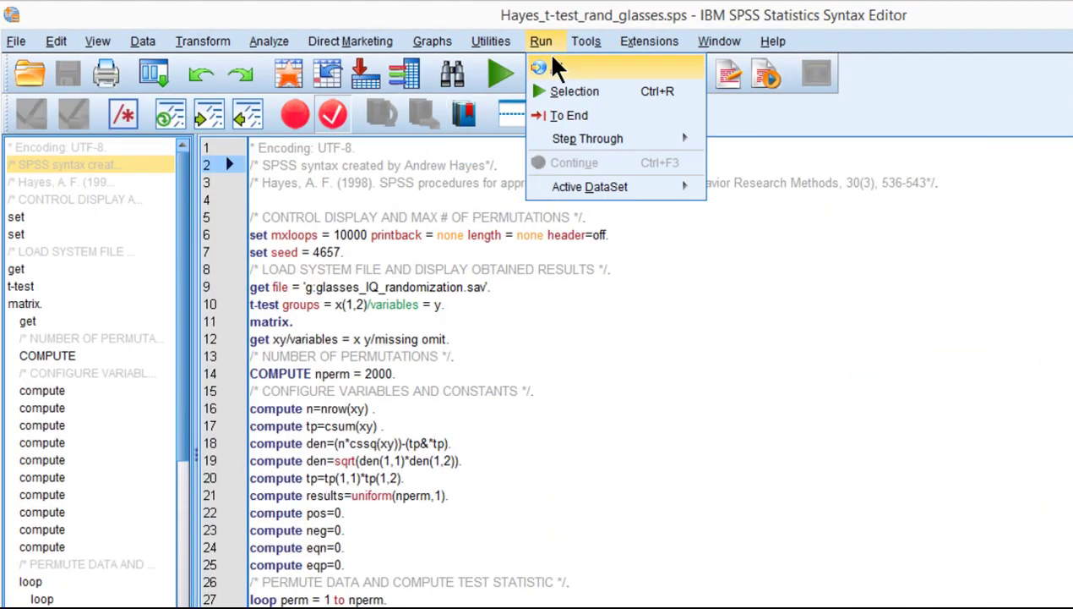
{"action": "left_click", "coordinate": [550, 68]}
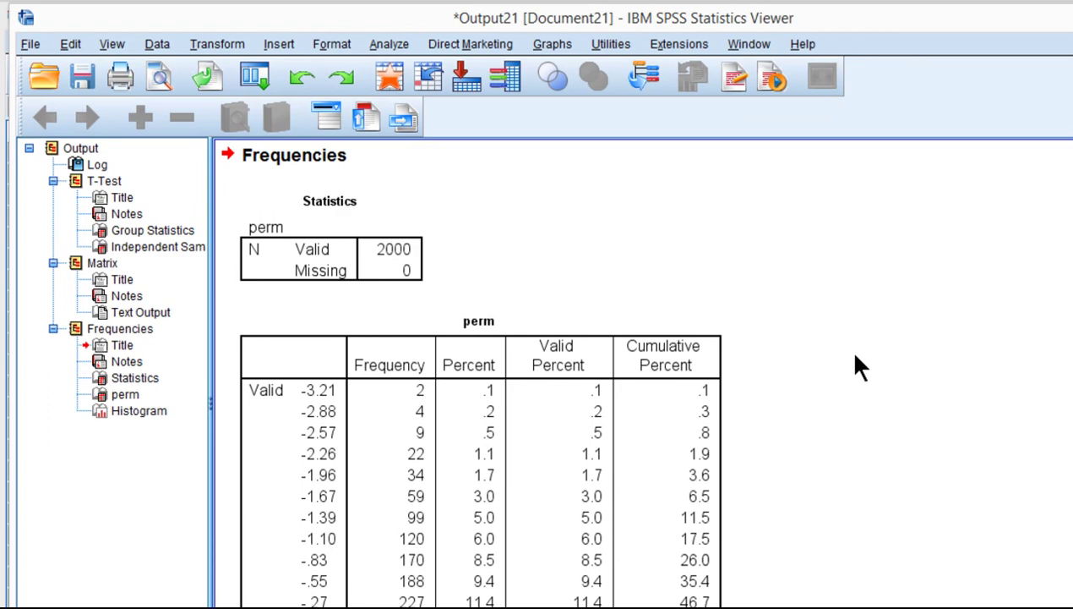
Step: Select the Group Statistics table and narrow the outline pane to widen the T-Test and Matrix output
{"action": "scroll", "coordinate": [853, 364], "scroll_direction": "up", "scroll_amount": 10}
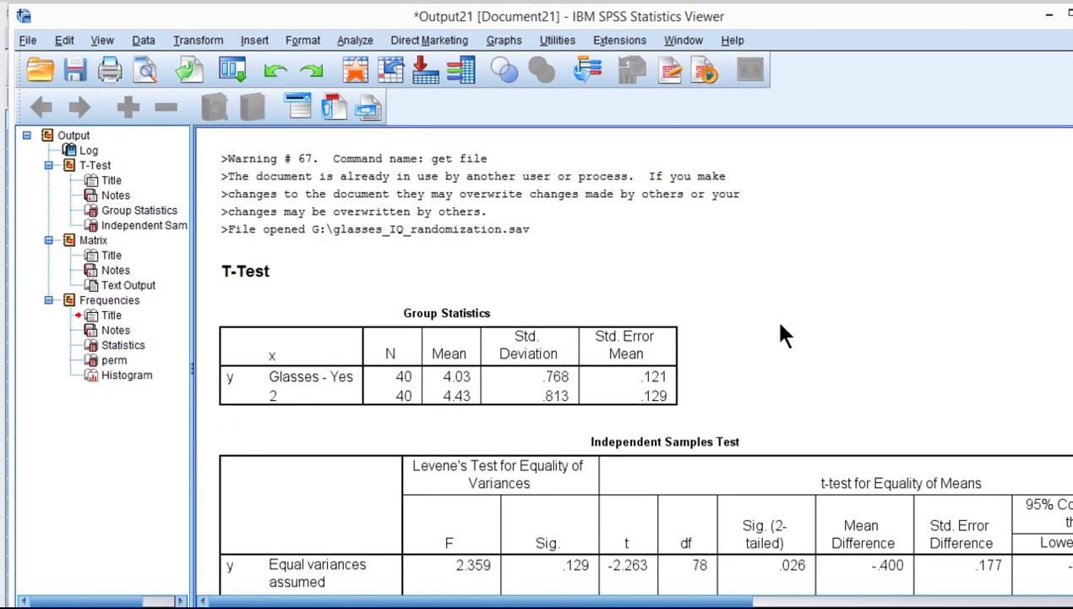
{"action": "scroll", "coordinate": [781, 327], "scroll_direction": "down", "scroll_amount": 1}
{"action": "scroll", "coordinate": [781, 326], "scroll_direction": "up", "scroll_amount": 1}
{"action": "scroll", "coordinate": [780, 324], "scroll_direction": "down", "scroll_amount": 6}
{"action": "scroll", "coordinate": [719, 330], "scroll_direction": "up", "scroll_amount": 4}
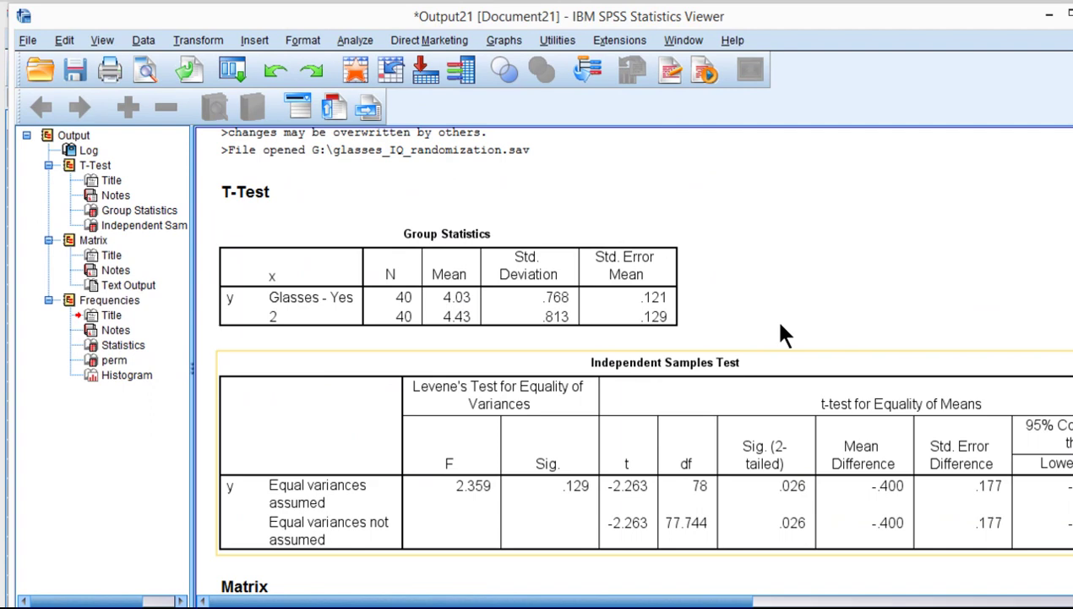
{"action": "left_click", "coordinate": [544, 282]}
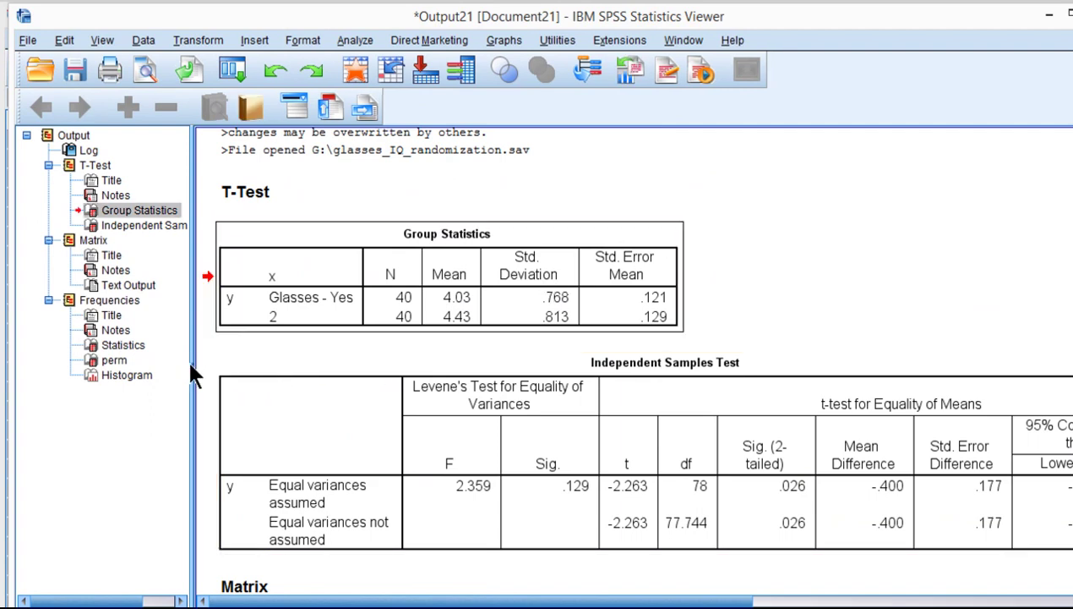
{"action": "left_click_drag", "start_coordinate": [190, 363], "coordinate": [82, 356]}
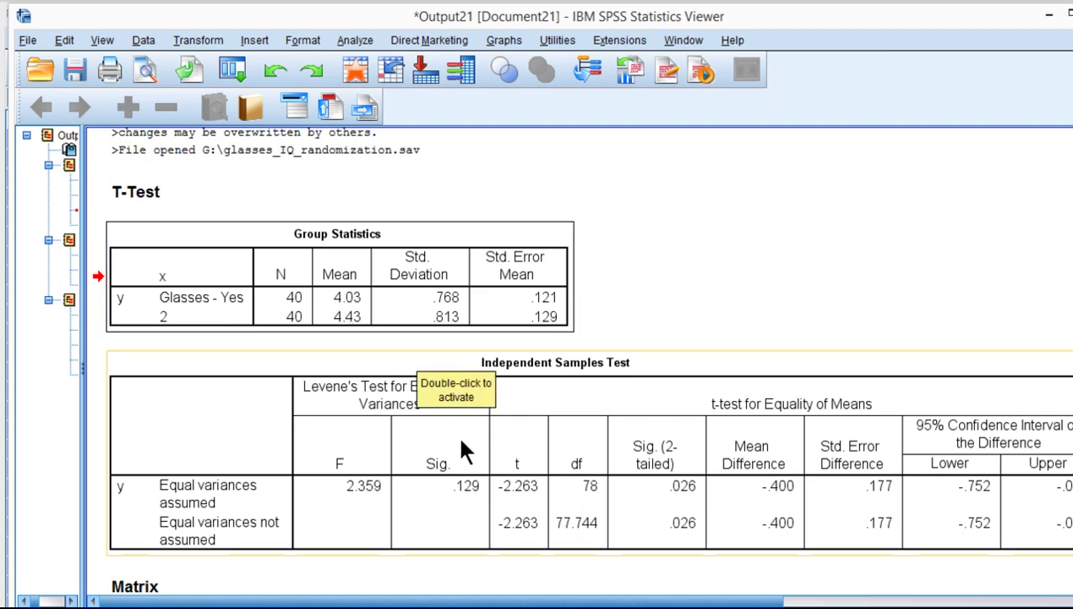
{"action": "scroll", "coordinate": [463, 448], "scroll_direction": "down", "scroll_amount": 2}
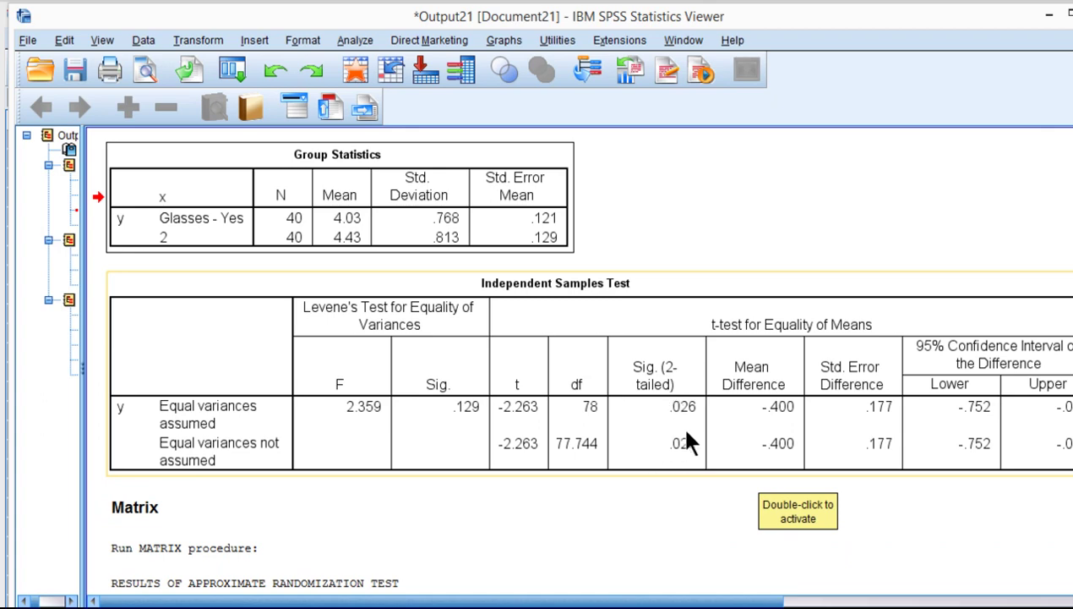
{"action": "scroll", "coordinate": [687, 439], "scroll_direction": "down", "scroll_amount": 4}
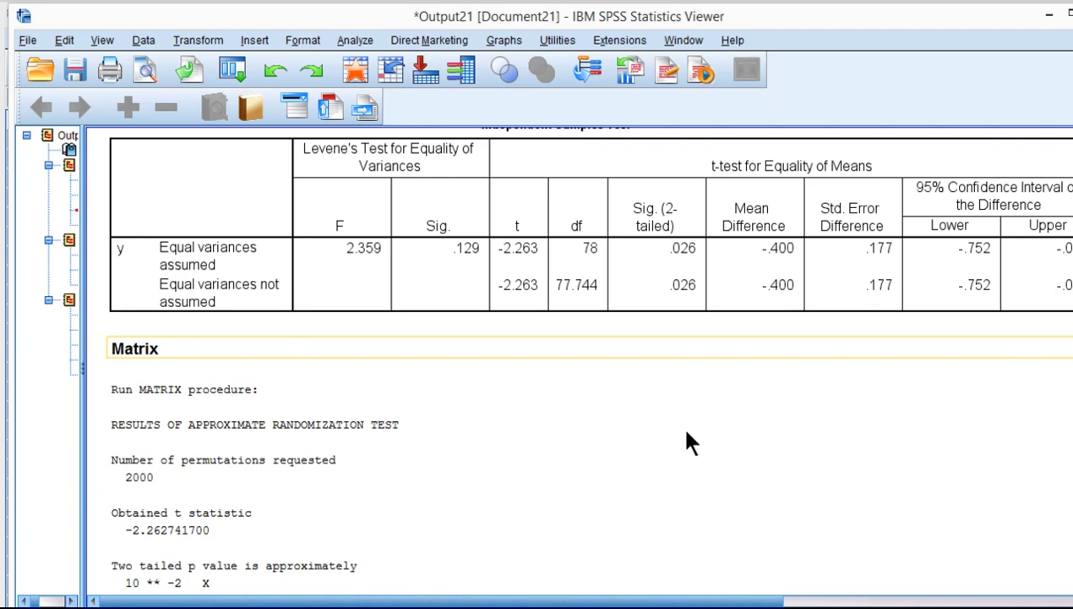
{"action": "scroll", "coordinate": [687, 439], "scroll_direction": "down", "scroll_amount": 2}
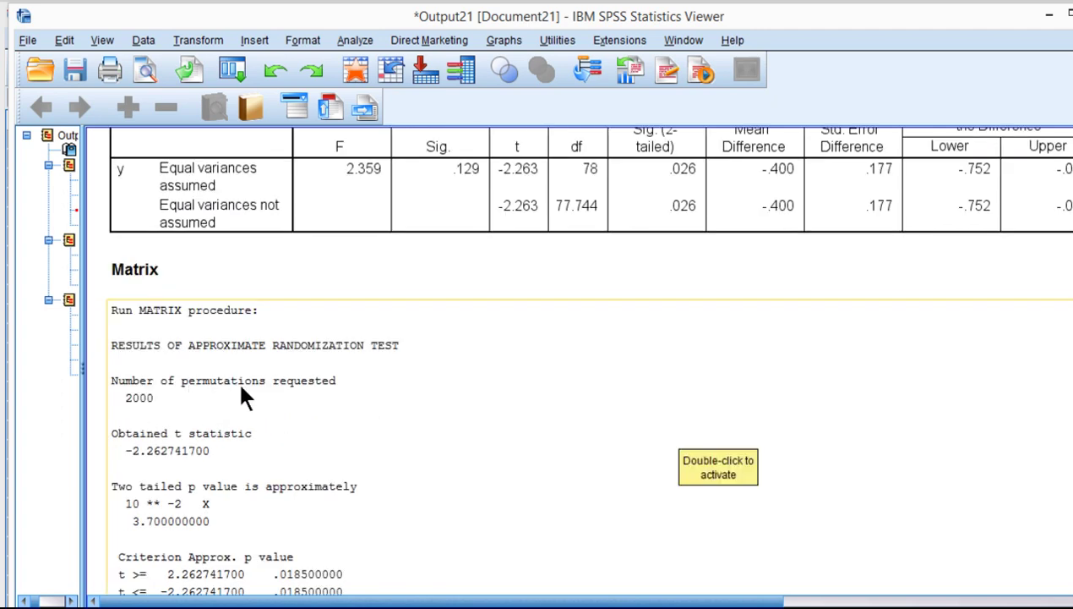
{"action": "scroll", "coordinate": [441, 433], "scroll_direction": "down", "scroll_amount": 2}
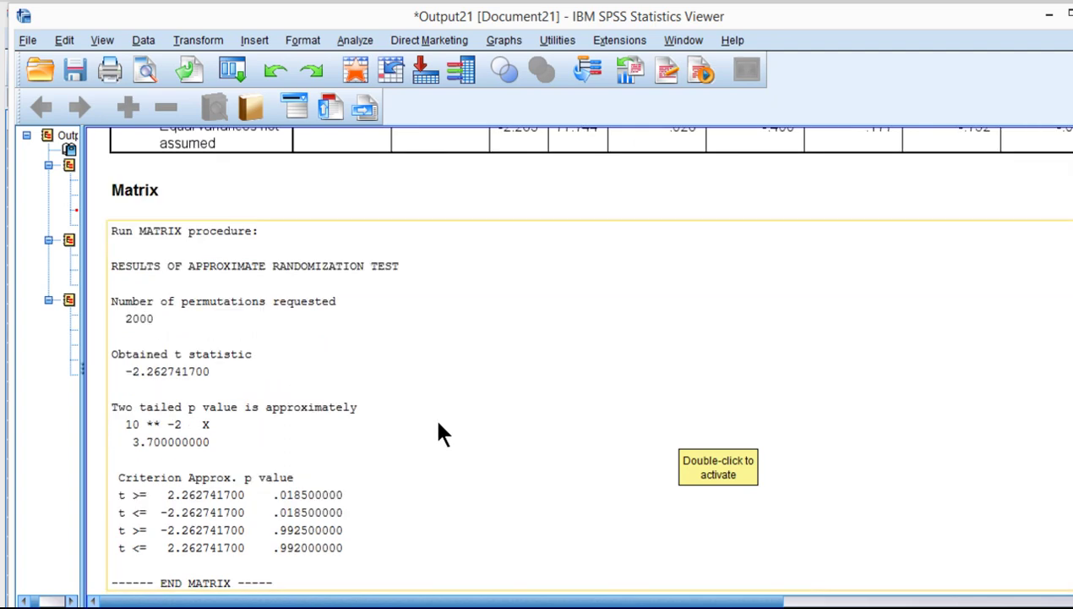
{"action": "scroll", "coordinate": [191, 389], "scroll_direction": "up", "scroll_amount": 2}
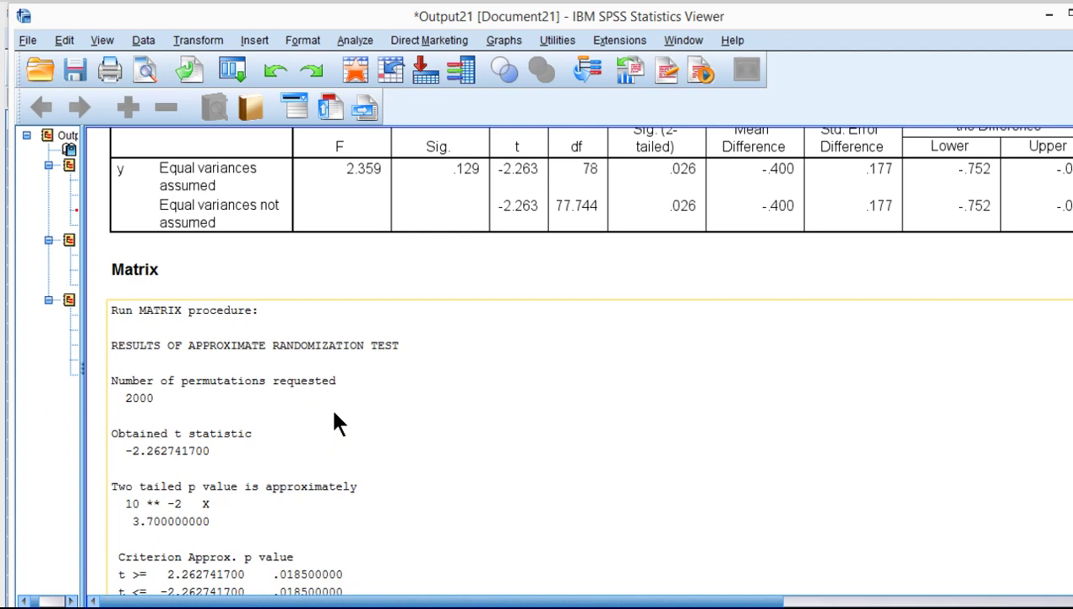
{"action": "scroll", "coordinate": [334, 422], "scroll_direction": "down", "scroll_amount": 5}
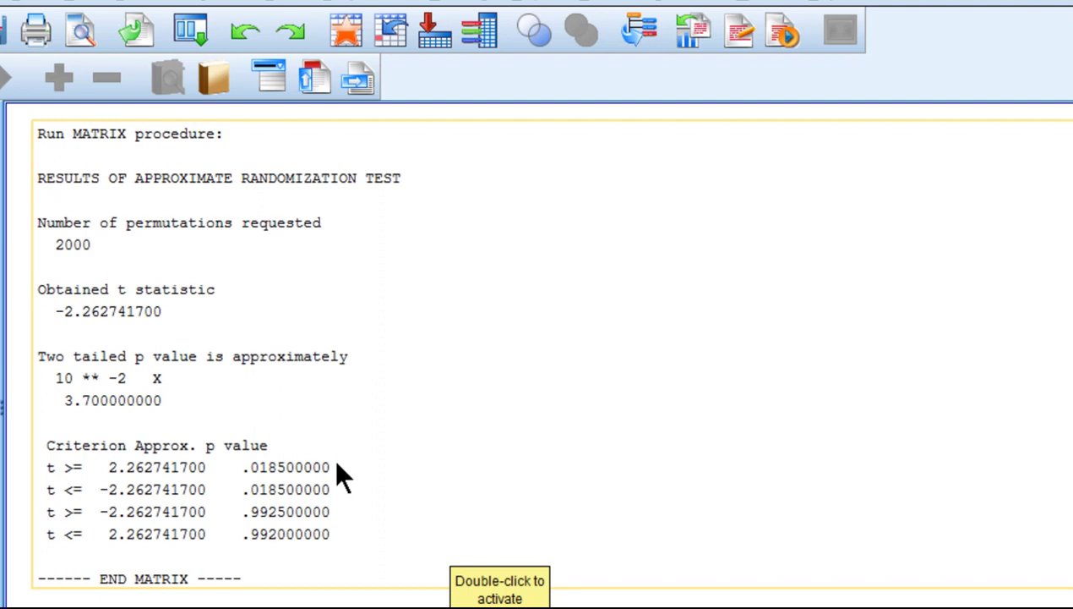
{"action": "scroll", "coordinate": [343, 475], "scroll_direction": "down", "scroll_amount": 10}
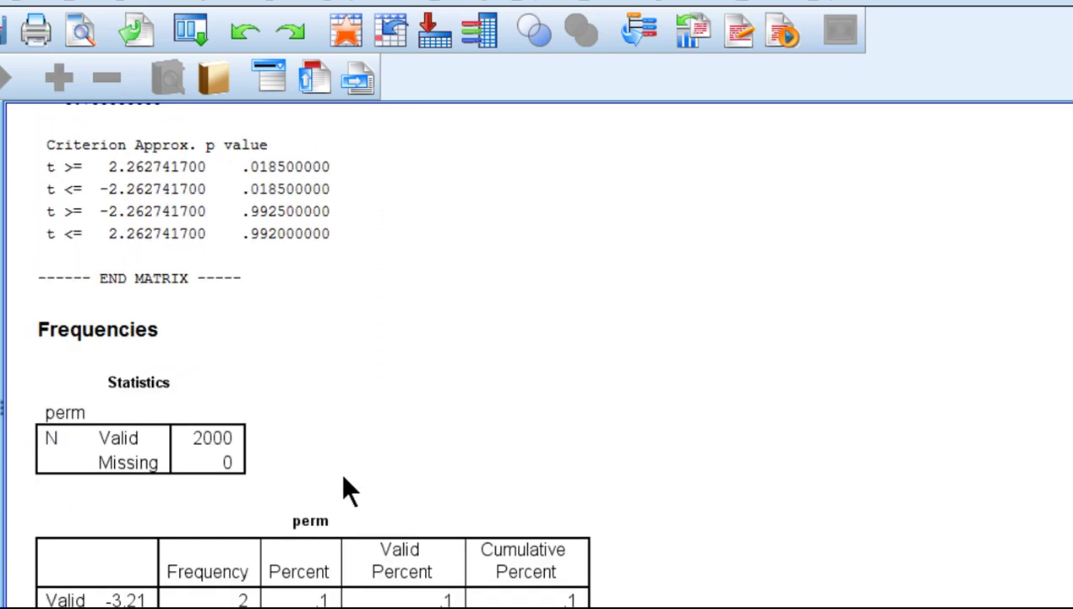
{"action": "scroll", "coordinate": [344, 487], "scroll_direction": "up", "scroll_amount": 10}
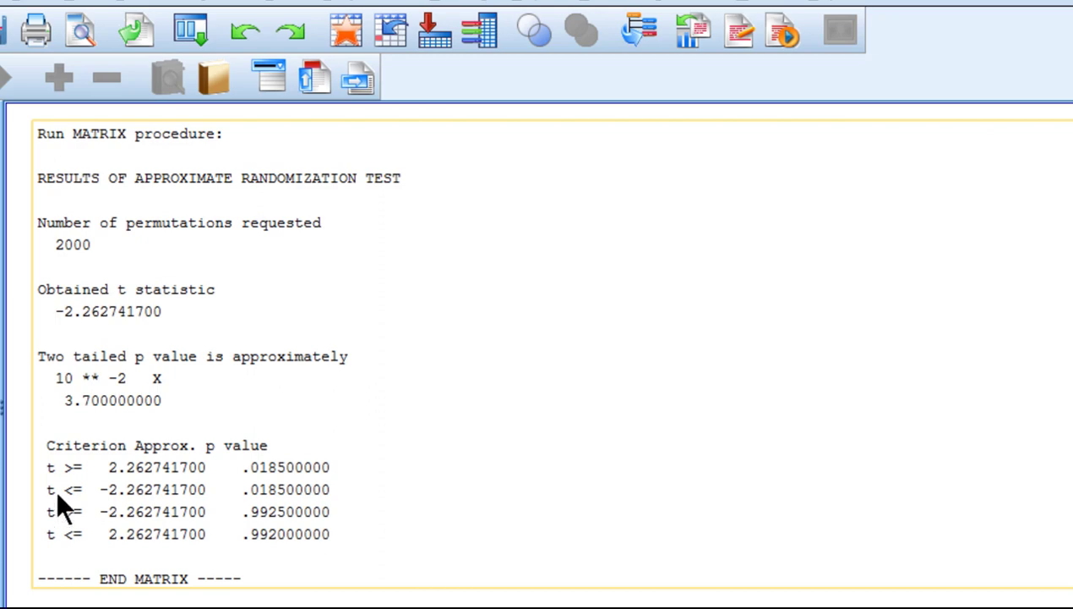
{"action": "scroll", "coordinate": [329, 479], "scroll_direction": "down", "scroll_amount": 15}
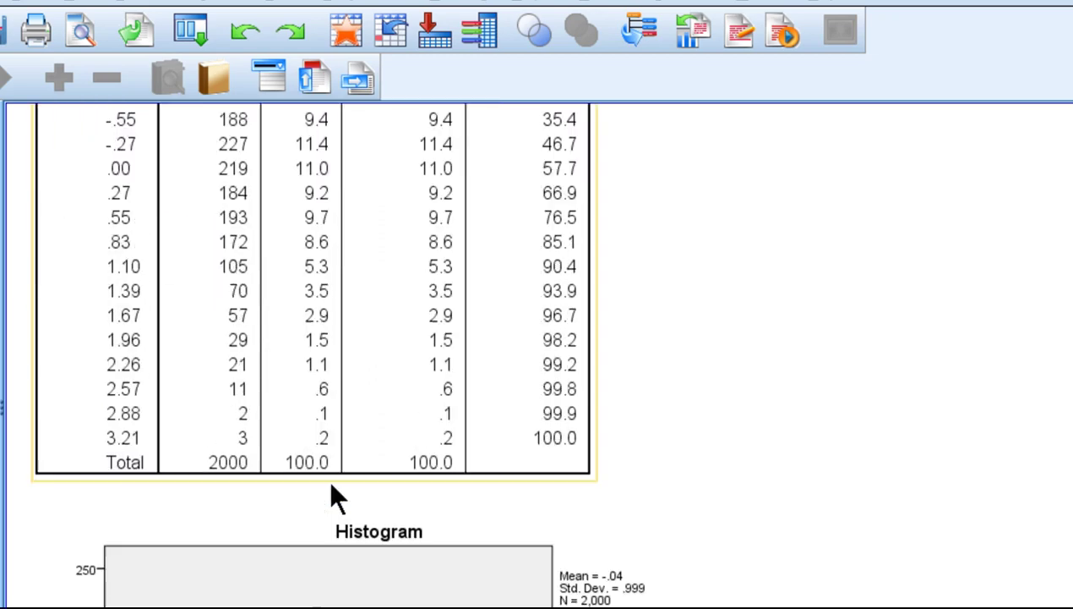
{"action": "left_click", "coordinate": [239, 406]}
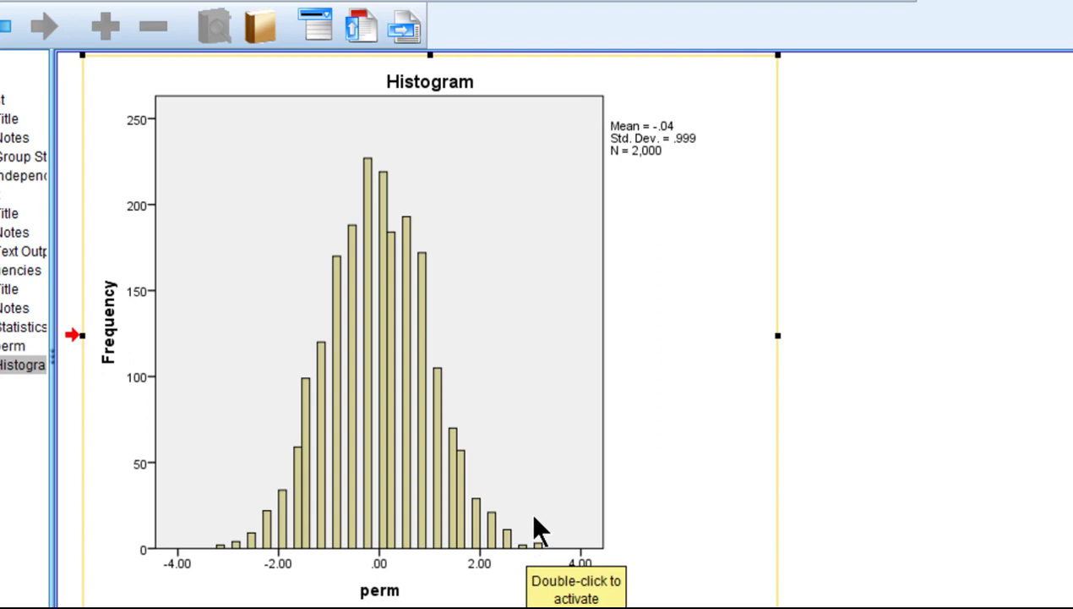
{"action": "scroll", "coordinate": [539, 529], "scroll_direction": "up", "scroll_amount": 2}
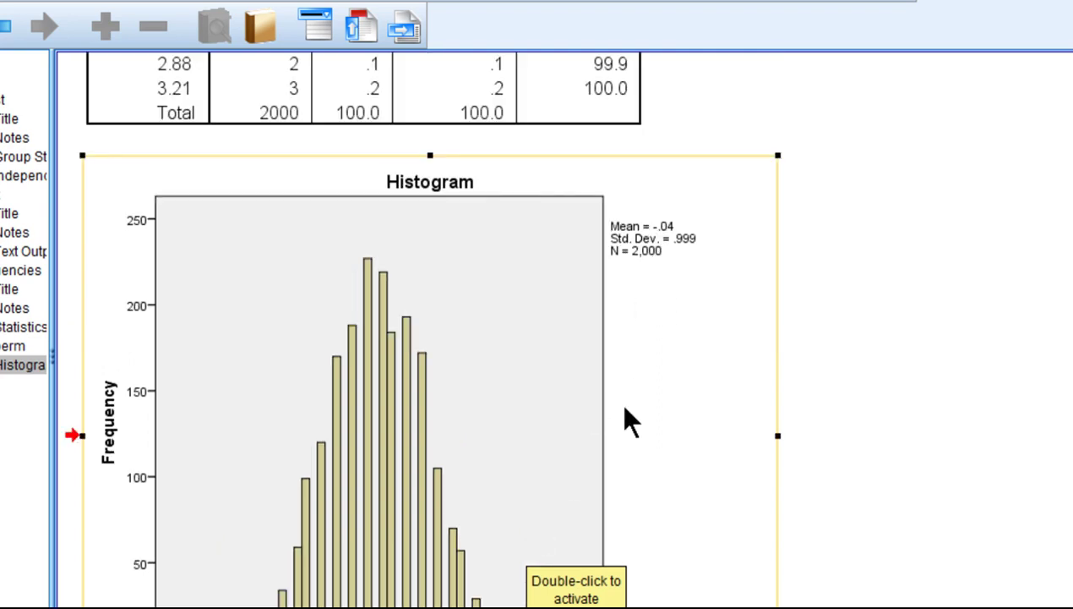
{"action": "scroll", "coordinate": [625, 412], "scroll_direction": "down", "scroll_amount": 2}
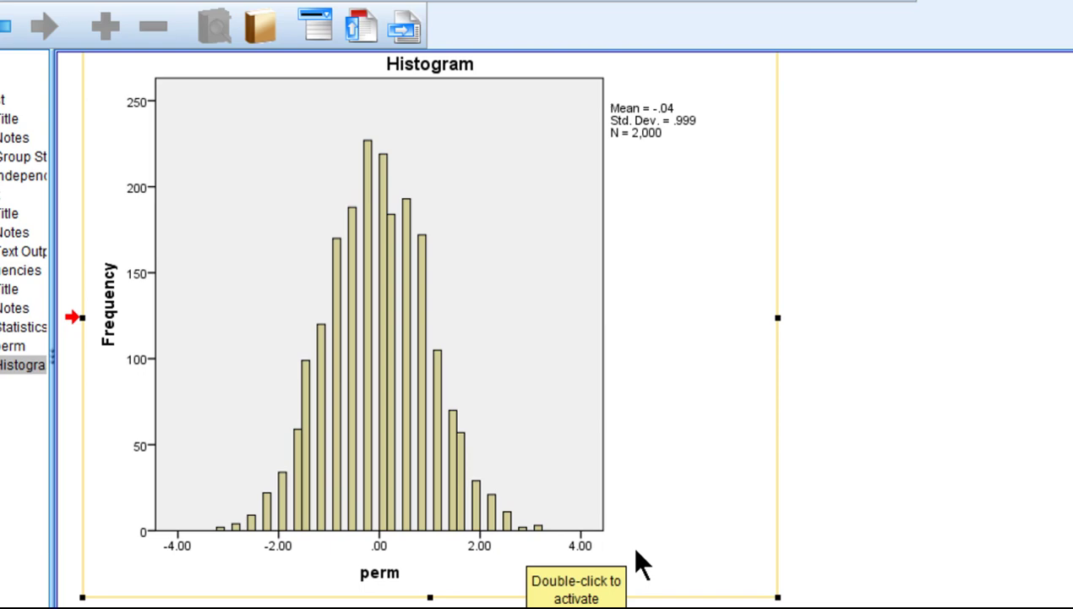
{"action": "scroll", "coordinate": [636, 552], "scroll_direction": "up", "scroll_amount": 15}
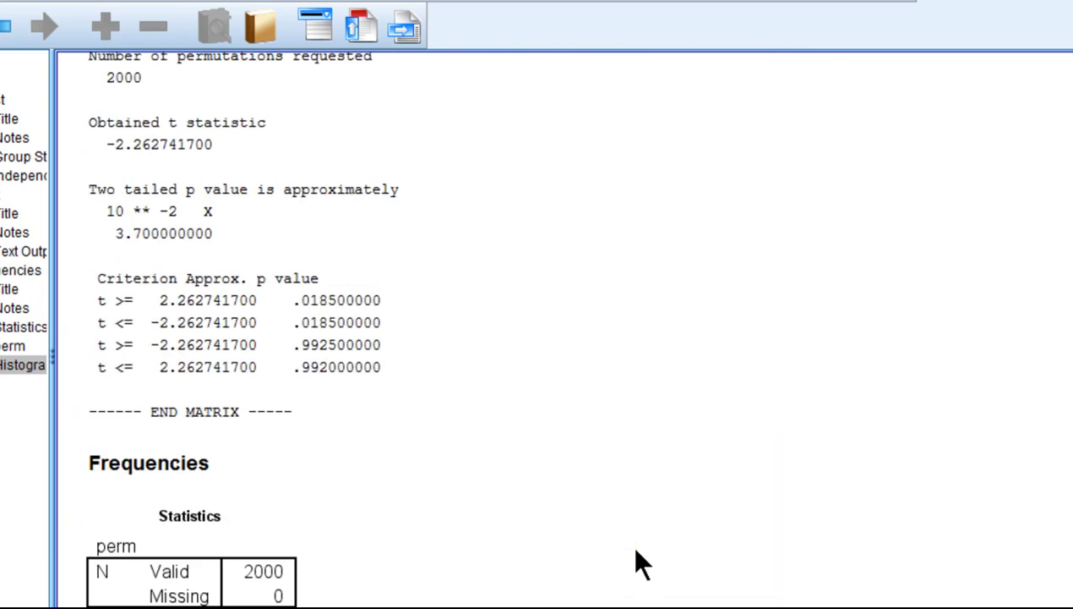
{"action": "scroll", "coordinate": [635, 562], "scroll_direction": "up", "scroll_amount": 2}
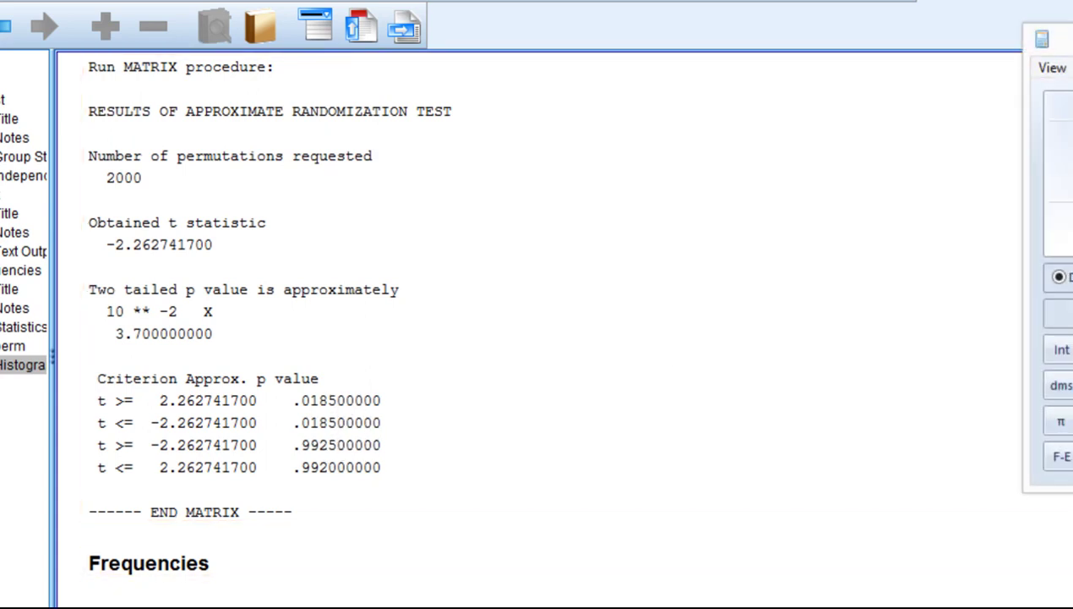
Step: Add 0.0185 + 0.0185 in Calculator to get the two-tailed p-value 0.037
{"action": "left_click_drag", "start_coordinate": [1069, 52], "coordinate": [759, 64]}
{"action": "type", "text": ".0"}
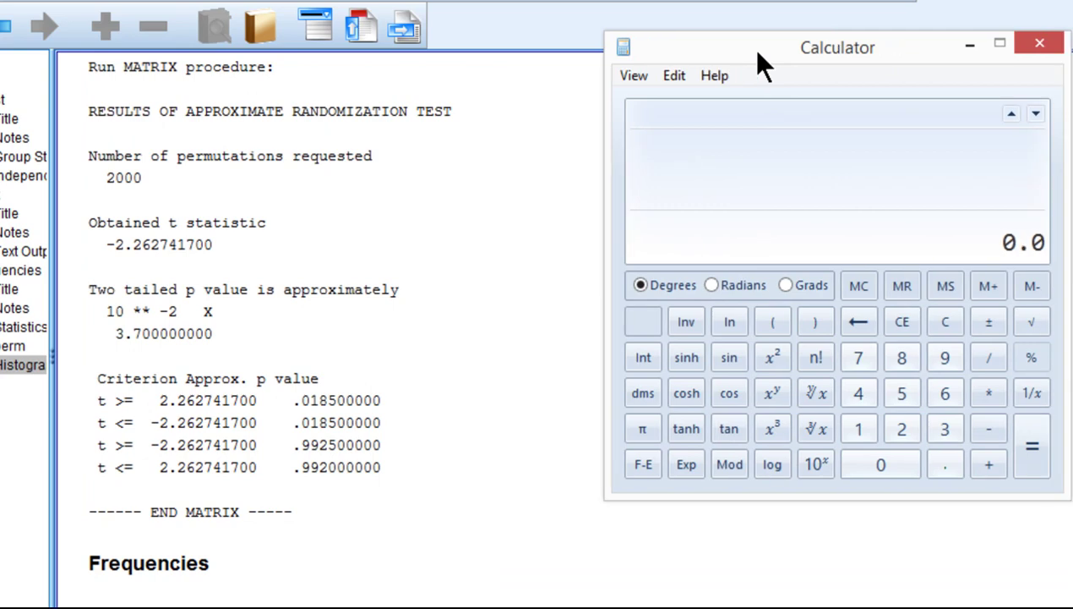
{"action": "type", "text": "185 + 0.0185"}
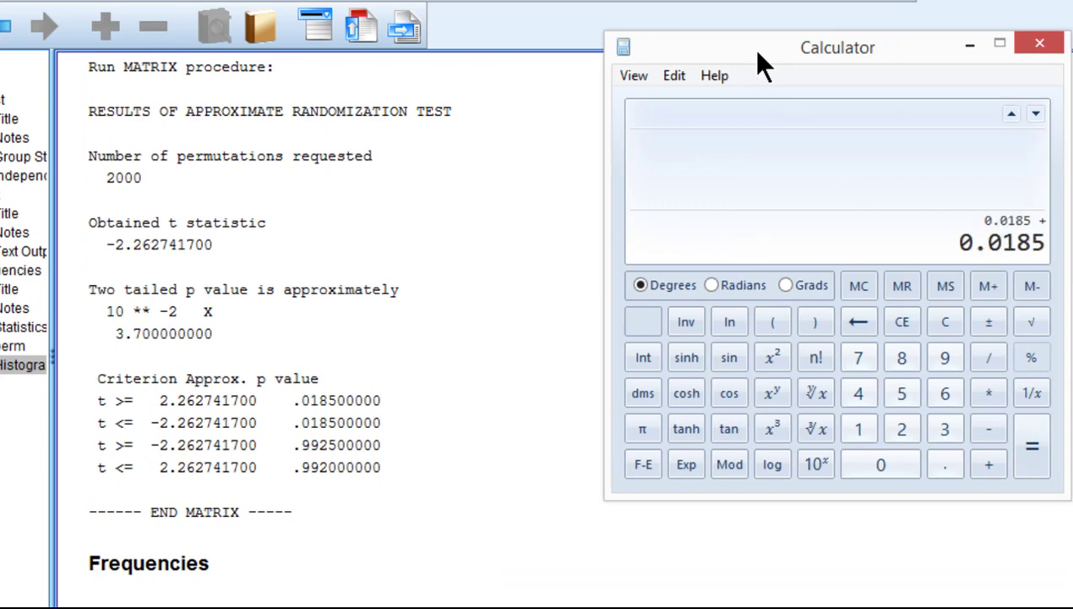
{"action": "key", "text": "Return"}
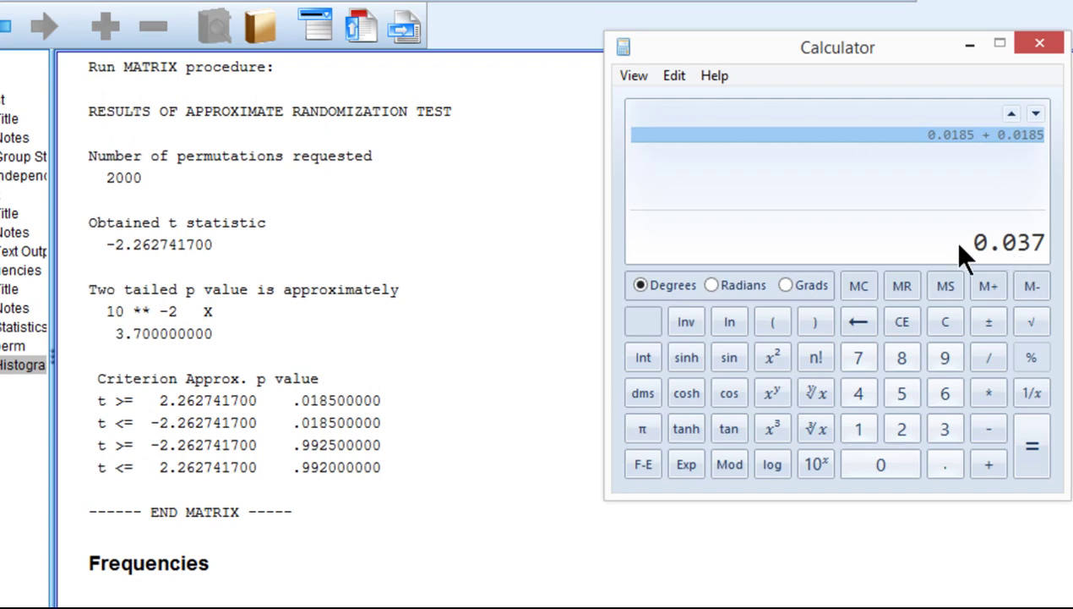
{"action": "left_click", "coordinate": [970, 46]}
{"action": "scroll", "coordinate": [754, 440], "scroll_direction": "up", "scroll_amount": 10}
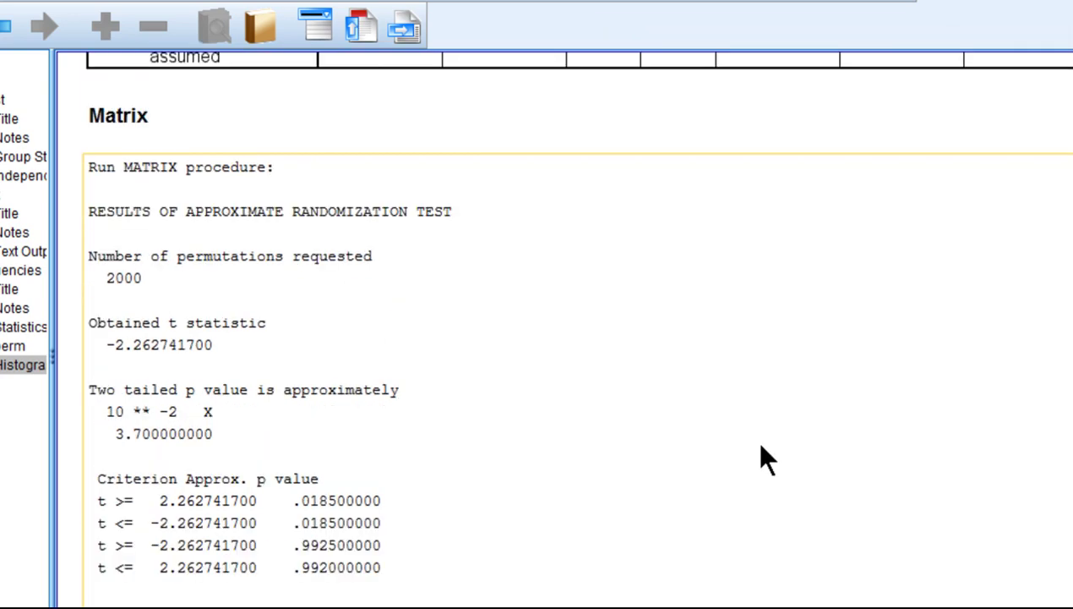
{"action": "scroll", "coordinate": [761, 380], "scroll_direction": "down", "scroll_amount": 2}
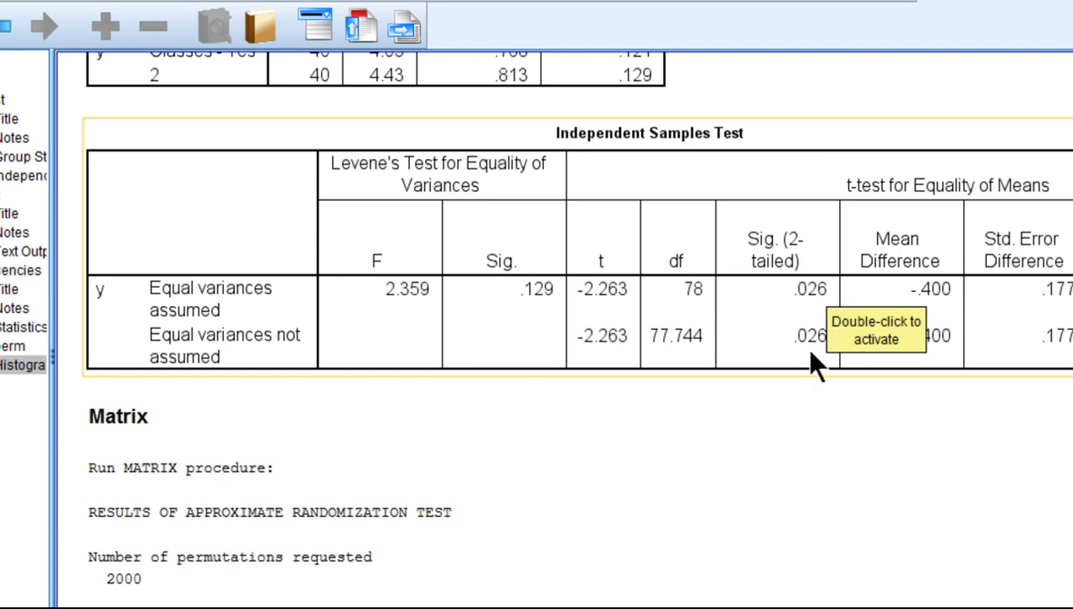
{"action": "left_click", "coordinate": [795, 415]}
{"action": "scroll", "coordinate": [794, 423], "scroll_direction": "down", "scroll_amount": 2}
{"action": "scroll", "coordinate": [793, 435], "scroll_direction": "down", "scroll_amount": 6}
{"action": "scroll", "coordinate": [793, 431], "scroll_direction": "up", "scroll_amount": 10}
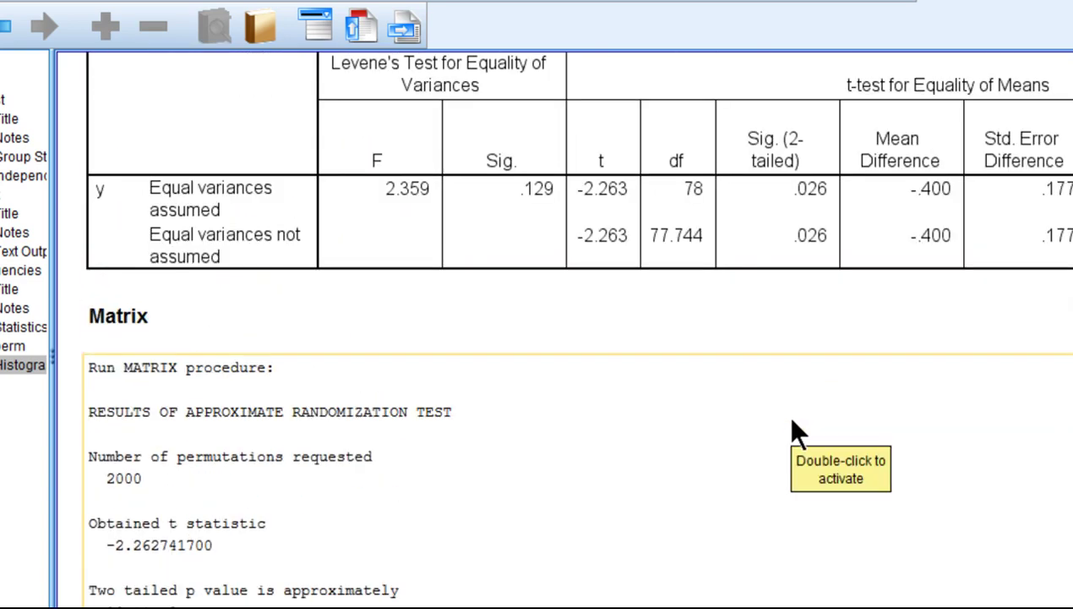
{"action": "left_click", "coordinate": [795, 325]}
{"action": "scroll", "coordinate": [795, 306], "scroll_direction": "down", "scroll_amount": 8}
{"action": "left_click", "coordinate": [799, 306]}
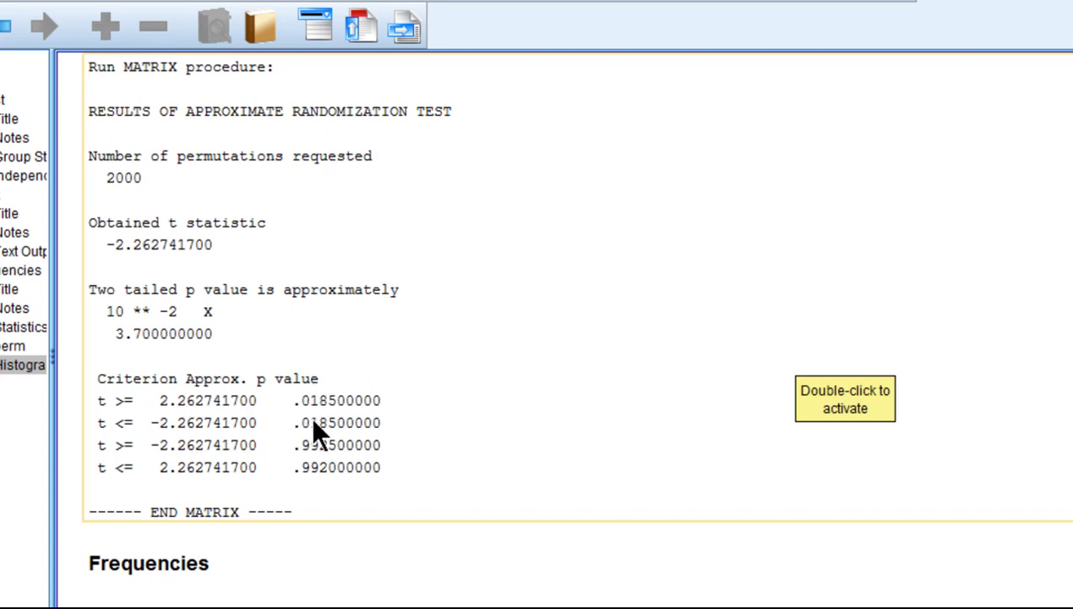
{"action": "scroll", "coordinate": [372, 393], "scroll_direction": "down", "scroll_amount": 5}
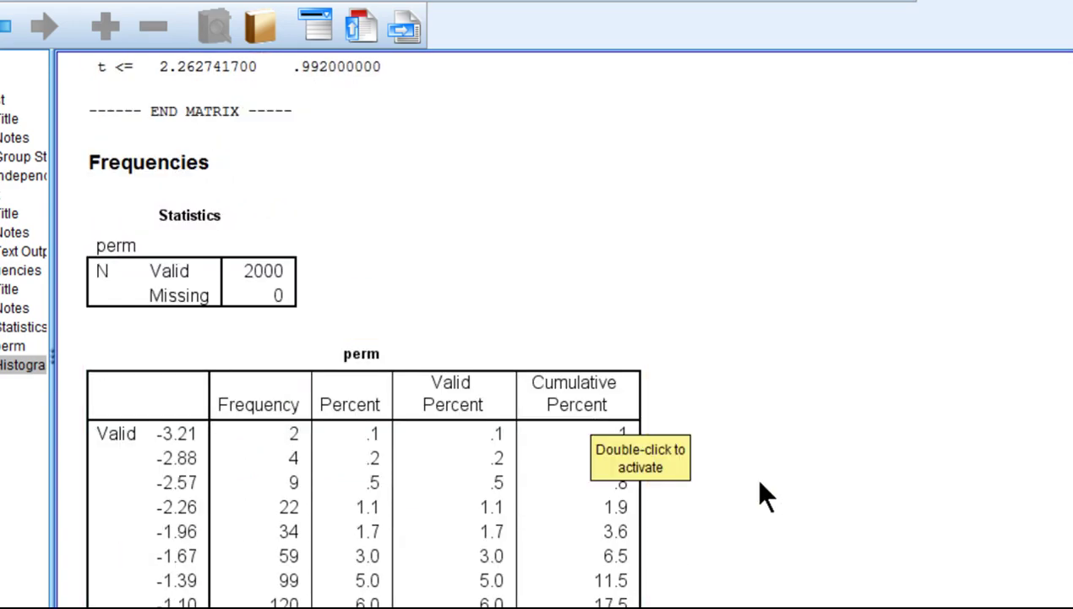
{"action": "scroll", "coordinate": [759, 490], "scroll_direction": "down", "scroll_amount": 5}
{"action": "scroll", "coordinate": [760, 489], "scroll_direction": "down", "scroll_amount": 5}
{"action": "scroll", "coordinate": [760, 488], "scroll_direction": "up", "scroll_amount": 15}
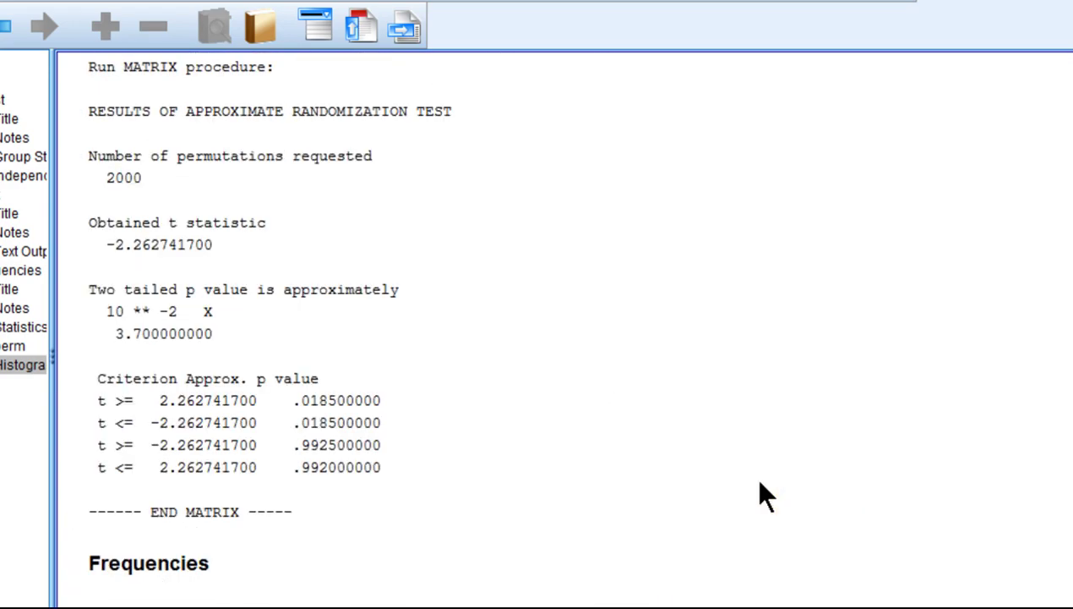
{"action": "scroll", "coordinate": [453, 287], "scroll_direction": "up", "scroll_amount": 2}
{"action": "scroll", "coordinate": [467, 347], "scroll_direction": "down", "scroll_amount": 2}
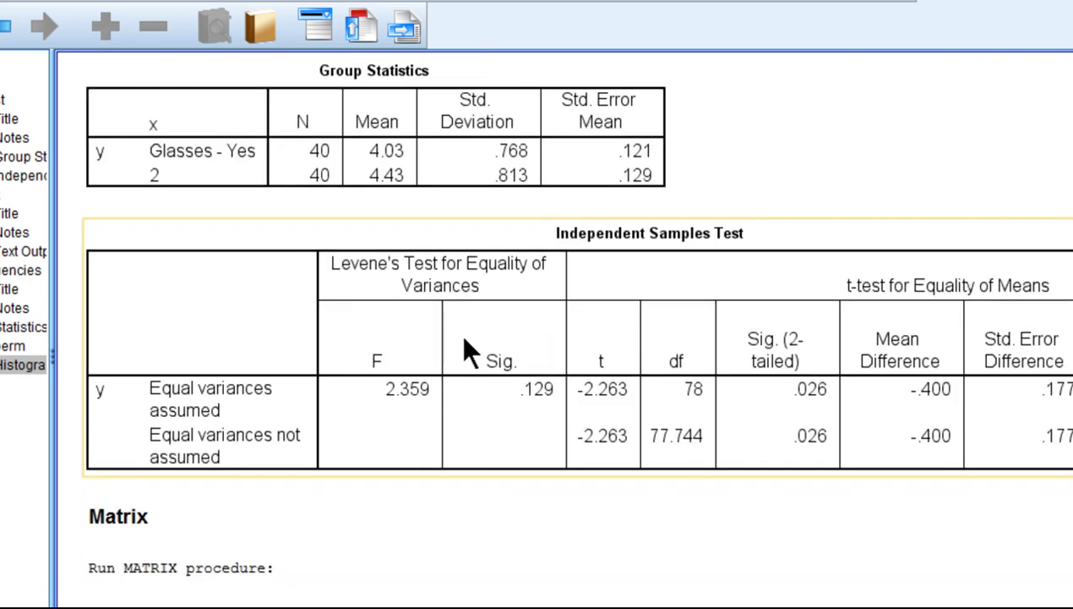